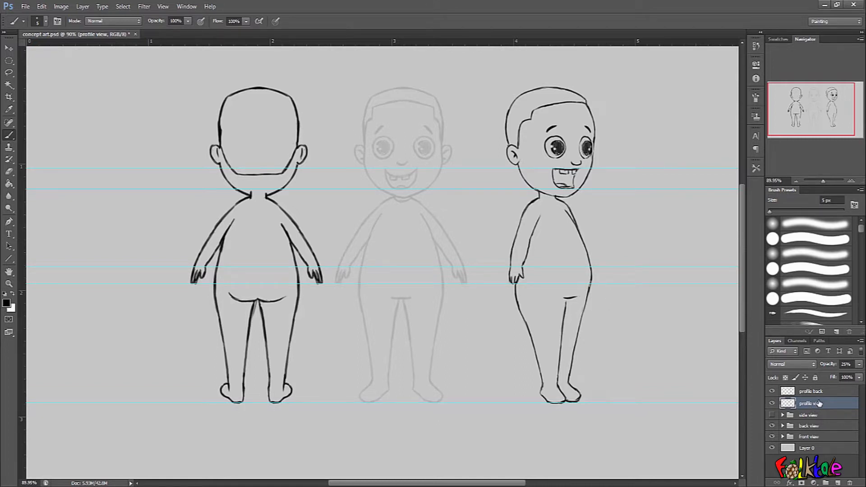
# - On the profile back layer, erase the eyes, nose, mouth and front hairline from the side-view boy's head
pyautogui.click(830, 393)
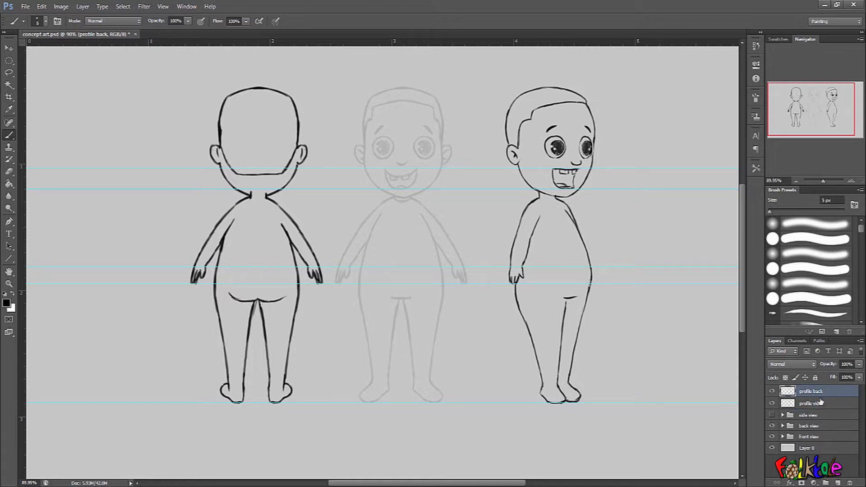
pyautogui.moveTo(586, 363)
pyautogui.mouseDown()
pyautogui.moveTo(574, 368)
pyautogui.moveTo(586, 363)
pyautogui.mouseUp()
pyautogui.moveTo(586, 364)
pyautogui.mouseDown()
pyautogui.moveTo(618, 375)
pyautogui.moveTo(608, 367)
pyautogui.mouseUp()
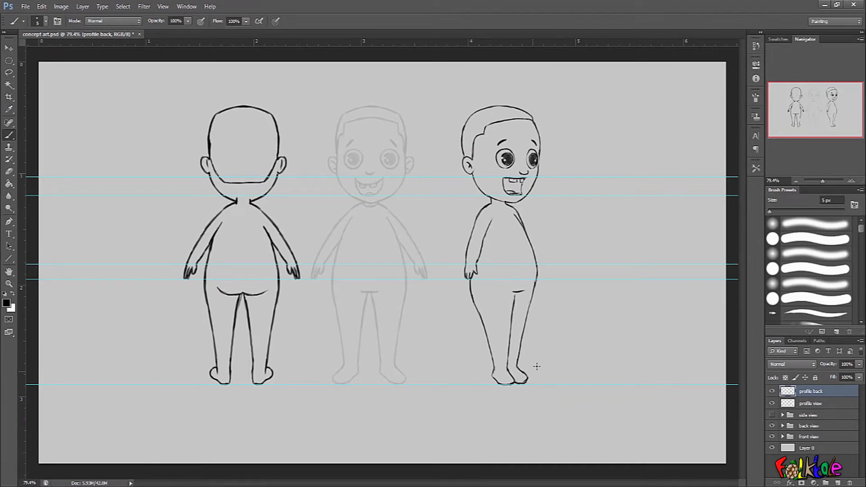
pyautogui.moveTo(547, 338); pyautogui.dragTo(557, 332)
pyautogui.moveTo(549, 327); pyautogui.dragTo(589, 375)
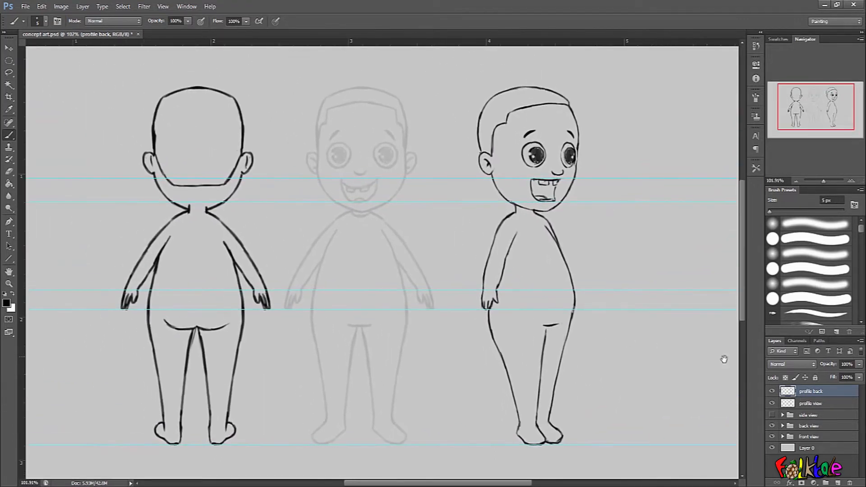
pyautogui.click(819, 403)
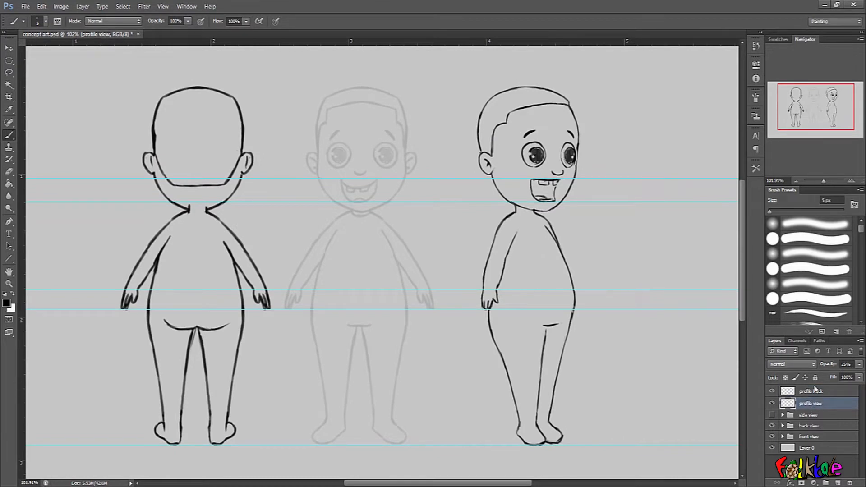
pyautogui.click(808, 392)
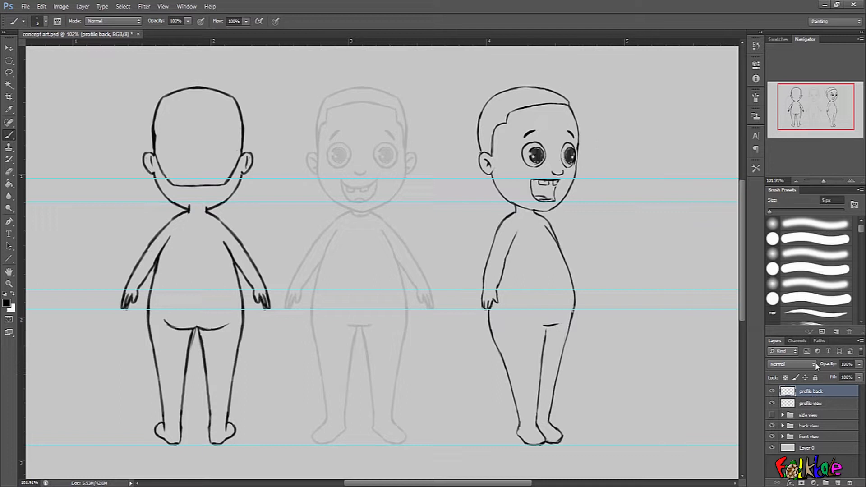
pyautogui.moveTo(605, 143); pyautogui.dragTo(628, 123)
pyautogui.moveTo(594, 171); pyautogui.dragTo(578, 187)
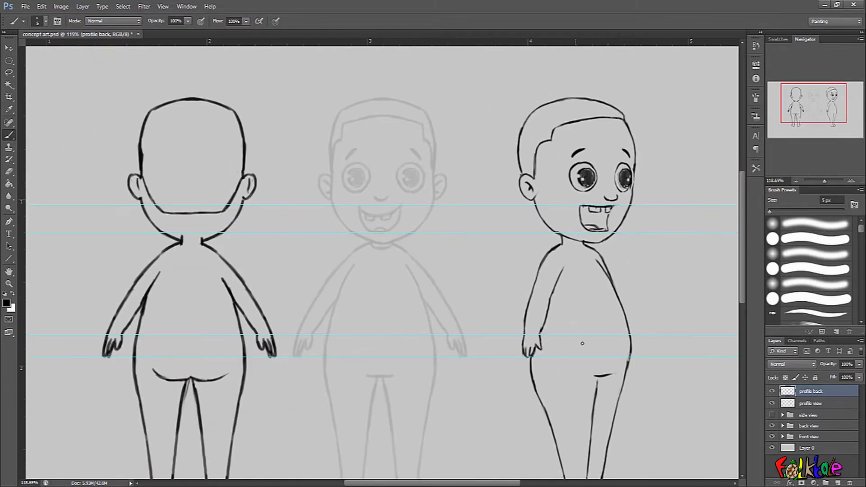
pyautogui.moveTo(597, 361); pyautogui.dragTo(598, 379)
pyautogui.moveTo(596, 334); pyautogui.dragTo(597, 355)
pyautogui.moveTo(604, 205)
pyautogui.mouseDown()
pyautogui.moveTo(604, 220)
pyautogui.moveTo(605, 212)
pyautogui.mouseUp()
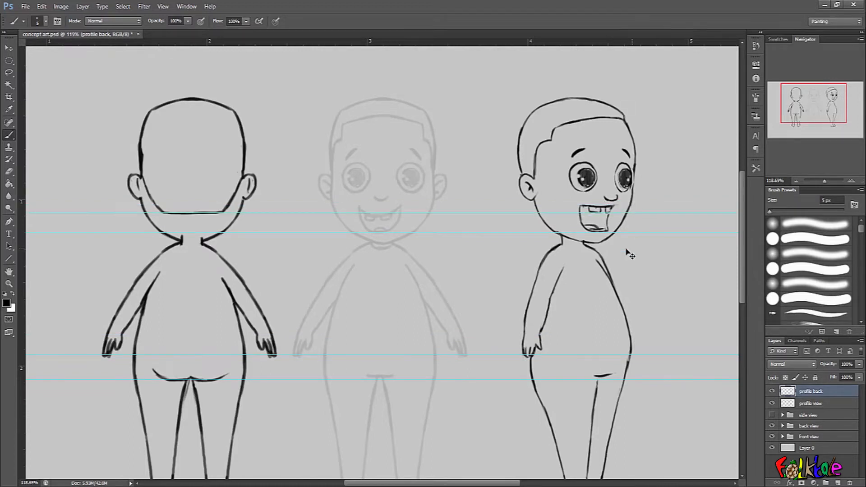
pyautogui.scroll(2, 624, 232)
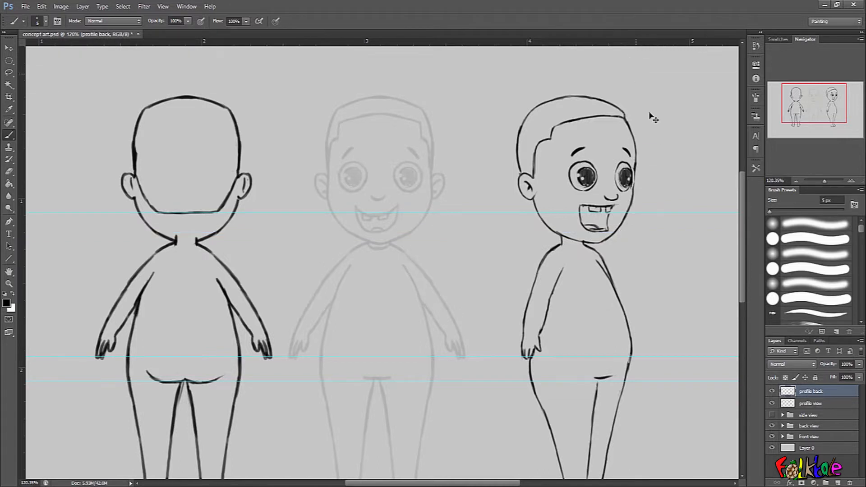
pyautogui.scroll(2, 661, 163)
pyautogui.scroll(3, 661, 164)
pyautogui.scroll(1, 634, 356)
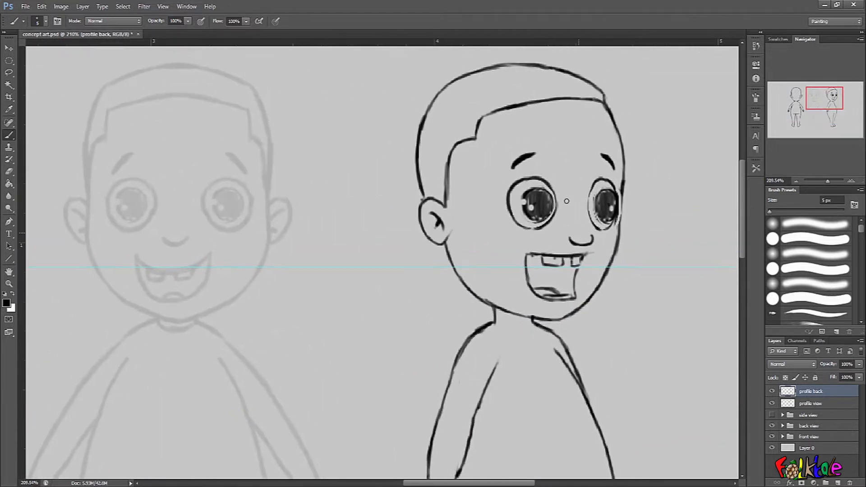
pyautogui.moveTo(535, 154)
pyautogui.mouseDown()
pyautogui.moveTo(514, 153)
pyautogui.moveTo(528, 166)
pyautogui.moveTo(509, 169)
pyautogui.moveTo(509, 179)
pyautogui.moveTo(532, 250)
pyautogui.moveTo(546, 175)
pyautogui.moveTo(552, 178)
pyautogui.moveTo(539, 236)
pyautogui.moveTo(543, 276)
pyautogui.moveTo(573, 254)
pyautogui.moveTo(597, 189)
pyautogui.moveTo(591, 199)
pyautogui.moveTo(598, 211)
pyautogui.moveTo(615, 187)
pyautogui.moveTo(603, 235)
pyautogui.mouseUp()
pyautogui.moveTo(590, 263)
pyautogui.mouseDown()
pyautogui.moveTo(573, 277)
pyautogui.moveTo(553, 231)
pyautogui.moveTo(540, 289)
pyautogui.moveTo(529, 271)
pyautogui.moveTo(545, 287)
pyautogui.moveTo(541, 298)
pyautogui.moveTo(558, 303)
pyautogui.moveTo(578, 295)
pyautogui.mouseUp()
pyautogui.moveTo(449, 199)
pyautogui.mouseDown()
pyautogui.moveTo(431, 196)
pyautogui.moveTo(442, 229)
pyautogui.moveTo(455, 133)
pyautogui.moveTo(474, 145)
pyautogui.moveTo(483, 115)
pyautogui.moveTo(523, 98)
pyautogui.moveTo(590, 100)
pyautogui.mouseUp()
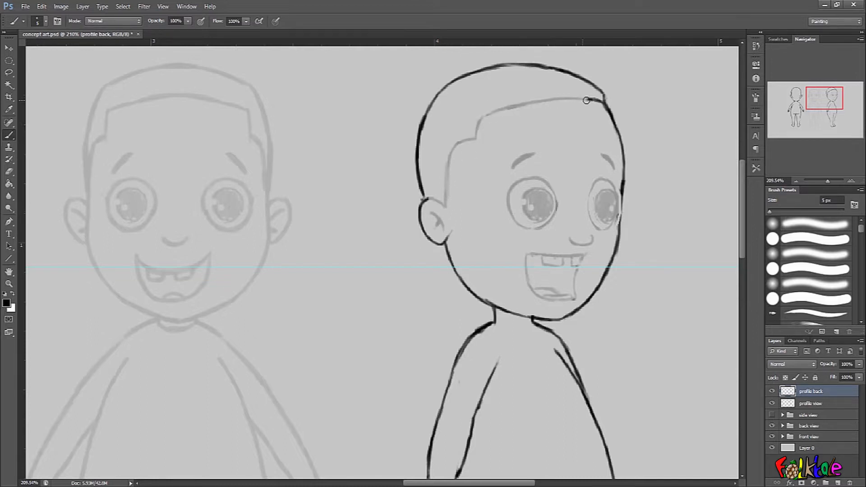
# - Erase the chin line between the neck strokes and the front edge of the face
pyautogui.scroll(-1, 525, 295)
pyautogui.moveTo(494, 293)
pyautogui.mouseDown()
pyautogui.moveTo(537, 312)
pyautogui.moveTo(547, 302)
pyautogui.moveTo(531, 297)
pyautogui.mouseUp()
pyautogui.scroll(2, 534, 312)
pyautogui.moveTo(477, 283)
pyautogui.mouseDown()
pyautogui.moveTo(480, 313)
pyautogui.moveTo(478, 278)
pyautogui.mouseUp()
pyautogui.moveTo(531, 304); pyautogui.dragTo(530, 291)
pyautogui.scroll(-1, 503, 332)
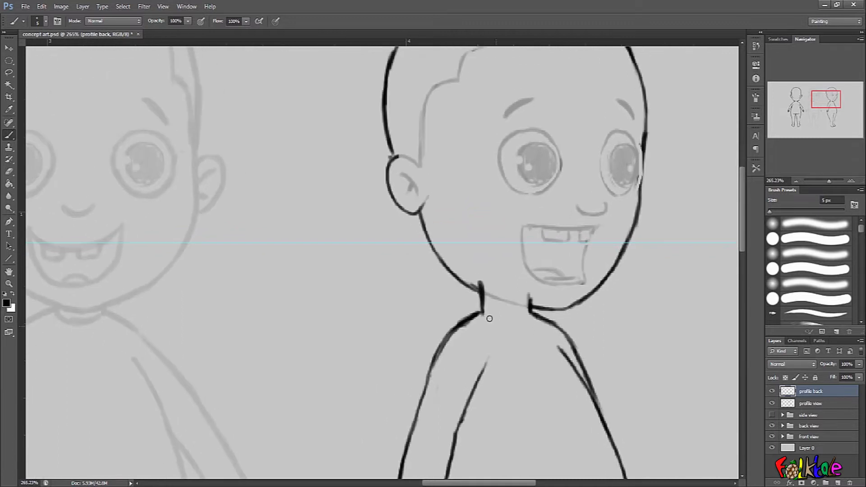
pyautogui.moveTo(618, 135); pyautogui.dragTo(618, 226)
pyautogui.moveTo(622, 122); pyautogui.dragTo(593, 125)
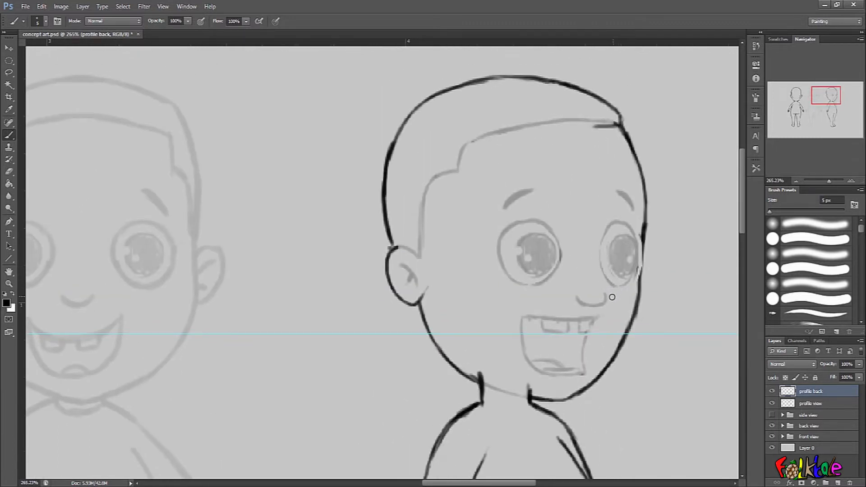
# - Draw a new ear with an inner curve in the middle of the head and erase the original ear
pyautogui.scroll(-1, 612, 297)
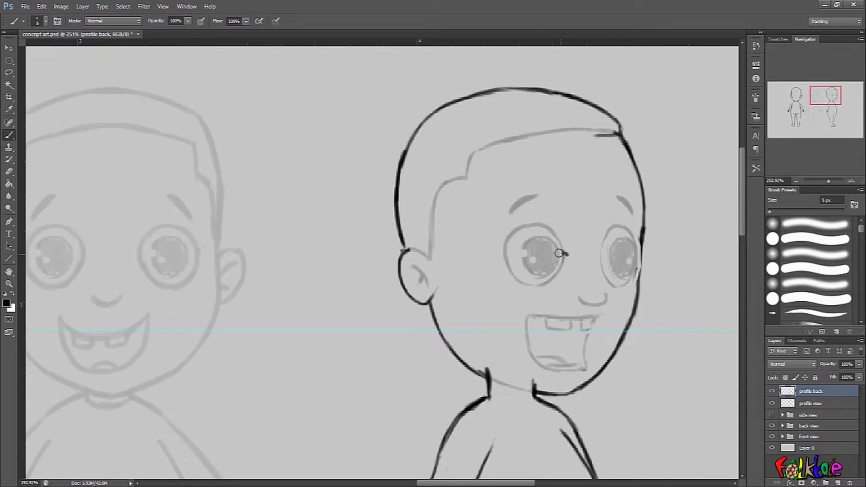
pyautogui.moveTo(564, 43); pyautogui.dragTo(573, 249)
pyautogui.moveTo(593, 45); pyautogui.dragTo(610, 305)
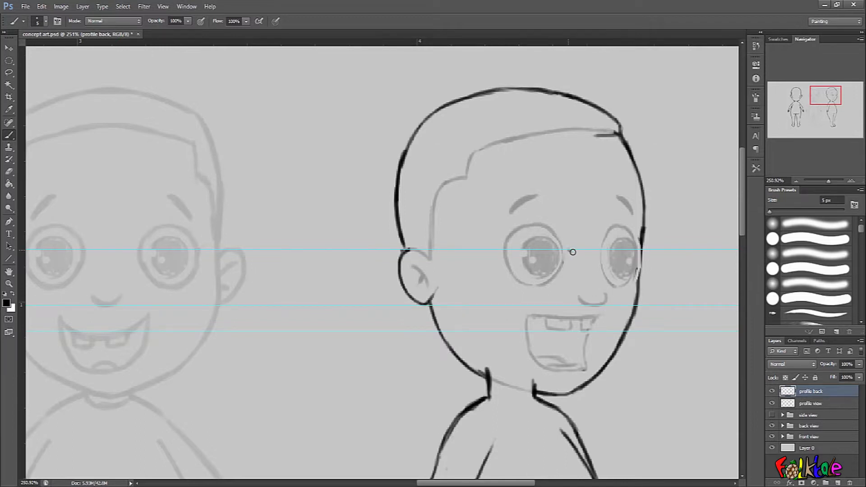
pyautogui.moveTo(573, 251)
pyautogui.mouseDown()
pyautogui.moveTo(557, 283)
pyautogui.moveTo(560, 253)
pyautogui.moveTo(561, 274)
pyautogui.moveTo(552, 267)
pyautogui.moveTo(570, 307)
pyautogui.moveTo(558, 251)
pyautogui.moveTo(552, 263)
pyautogui.moveTo(575, 250)
pyautogui.moveTo(556, 275)
pyautogui.moveTo(551, 259)
pyautogui.moveTo(567, 244)
pyautogui.moveTo(549, 254)
pyautogui.moveTo(565, 315)
pyautogui.moveTo(546, 269)
pyautogui.moveTo(569, 244)
pyautogui.moveTo(574, 249)
pyautogui.moveTo(550, 265)
pyautogui.mouseUp()
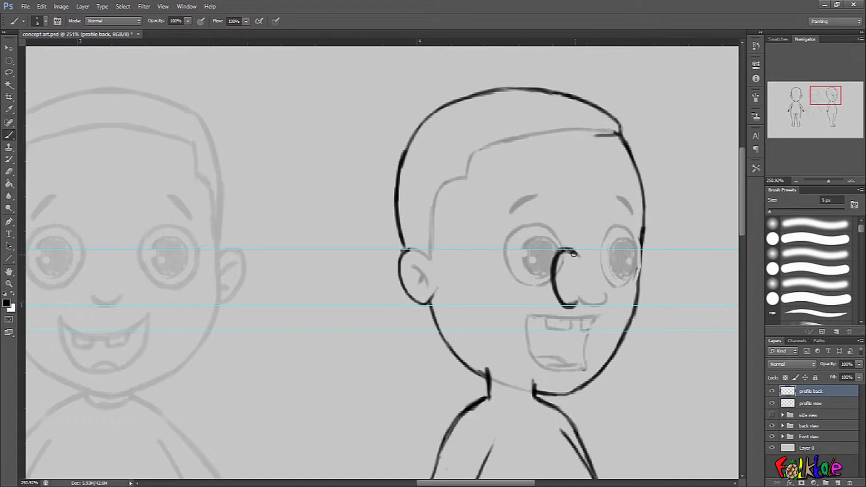
pyautogui.moveTo(567, 267); pyautogui.dragTo(571, 288)
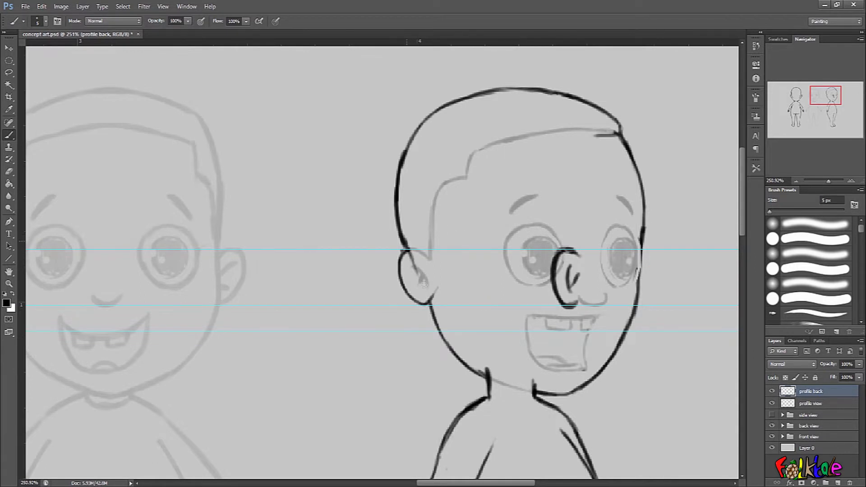
pyautogui.moveTo(402, 235); pyautogui.dragTo(431, 305)
pyautogui.moveTo(406, 255); pyautogui.dragTo(447, 324)
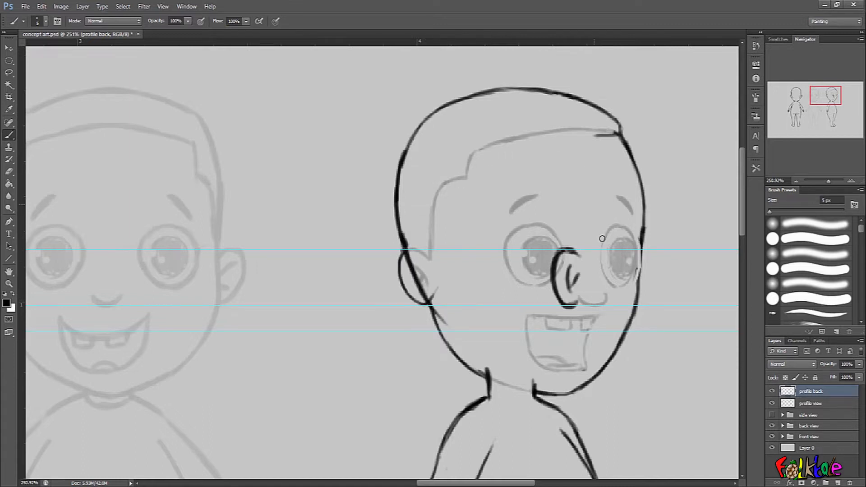
# - Draw the back-of-head hairline as a vertical line down to the ear and a horizontal line along the nape
pyautogui.moveTo(609, 137); pyautogui.dragTo(582, 256)
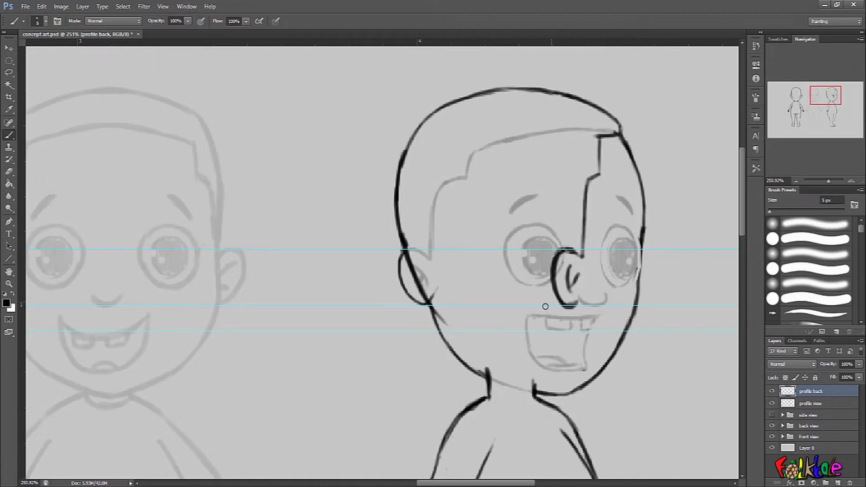
pyautogui.moveTo(556, 302); pyautogui.dragTo(547, 312)
pyautogui.hotkey('ctrl', 'alt', 'z')
pyautogui.hotkey('ctrl', 'alt', 'z')
pyautogui.moveTo(556, 258)
pyautogui.mouseDown()
pyautogui.moveTo(558, 298)
pyautogui.moveTo(544, 297)
pyautogui.moveTo(551, 268)
pyautogui.moveTo(539, 318)
pyautogui.moveTo(527, 331)
pyautogui.moveTo(478, 332)
pyautogui.moveTo(531, 331)
pyautogui.moveTo(444, 331)
pyautogui.moveTo(536, 324)
pyautogui.moveTo(462, 328)
pyautogui.moveTo(497, 323)
pyautogui.moveTo(445, 319)
pyautogui.moveTo(538, 333)
pyautogui.moveTo(543, 301)
pyautogui.moveTo(505, 316)
pyautogui.moveTo(549, 295)
pyautogui.moveTo(540, 309)
pyautogui.mouseUp()
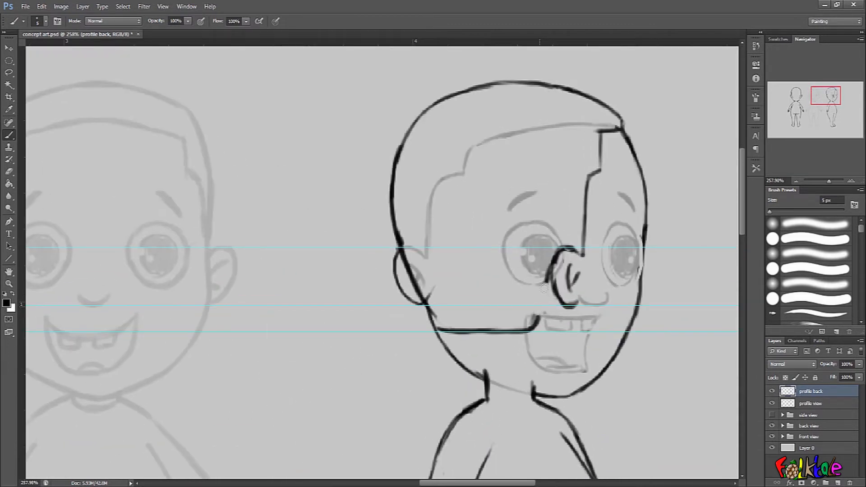
pyautogui.moveTo(551, 266)
pyautogui.mouseDown()
pyautogui.moveTo(536, 319)
pyautogui.moveTo(547, 313)
pyautogui.mouseUp()
pyautogui.scroll(-3, 664, 255)
pyautogui.scroll(2, 666, 235)
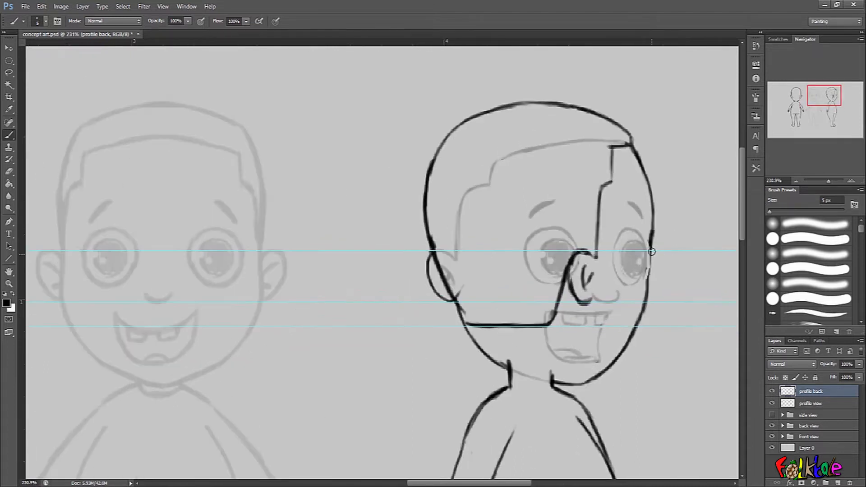
# - Redraw the vertical hairline at the back of the head, reshaping its upper corner
pyautogui.moveTo(651, 235); pyautogui.dragTo(642, 316)
pyautogui.scroll(2, 675, 302)
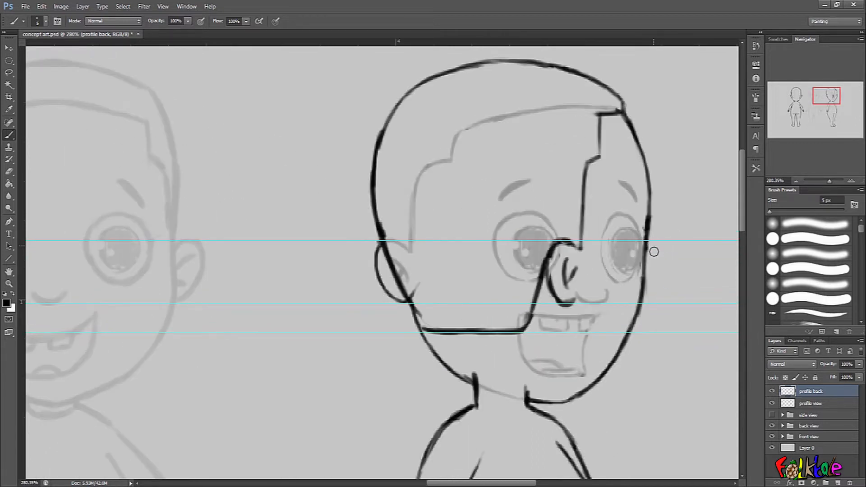
pyautogui.scroll(-2, 686, 246)
pyautogui.scroll(2, 672, 165)
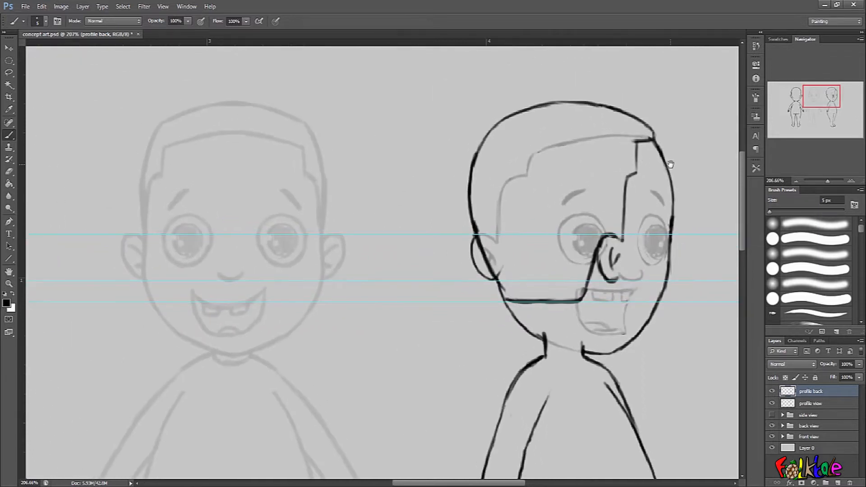
pyautogui.scroll(2, 644, 190)
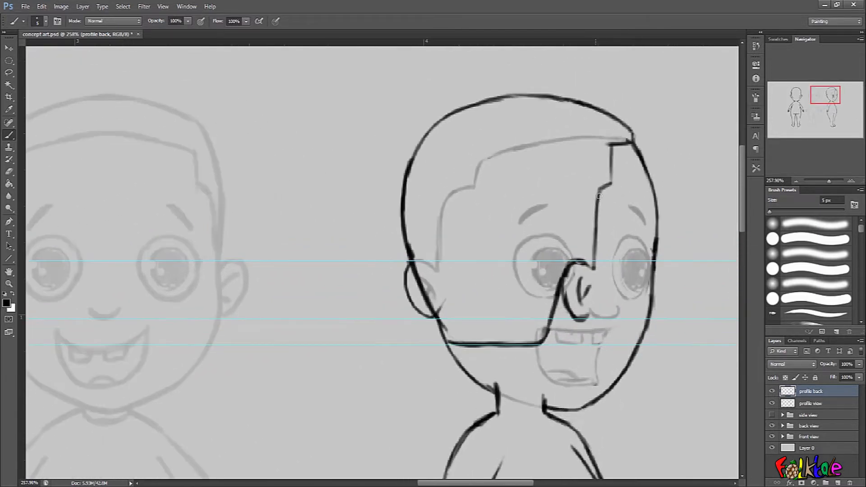
pyautogui.moveTo(599, 193)
pyautogui.mouseDown()
pyautogui.moveTo(594, 260)
pyautogui.moveTo(610, 151)
pyautogui.moveTo(615, 165)
pyautogui.moveTo(607, 144)
pyautogui.moveTo(616, 165)
pyautogui.moveTo(600, 193)
pyautogui.moveTo(593, 265)
pyautogui.mouseUp()
pyautogui.moveTo(597, 176); pyautogui.dragTo(615, 171)
pyautogui.hotkey('ctrl', 'alt', 'z')
pyautogui.hotkey('ctrl', 'alt', 'z')
pyautogui.hotkey('ctrl', 'alt', 'z')
pyautogui.hotkey('ctrl', 'alt', 'z')
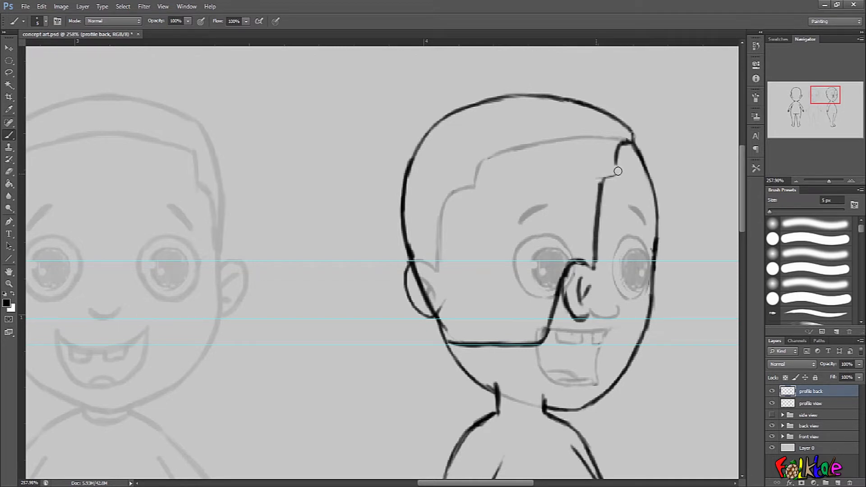
pyautogui.moveTo(636, 262)
pyautogui.mouseDown()
pyautogui.moveTo(633, 187)
pyautogui.moveTo(617, 181)
pyautogui.moveTo(602, 190)
pyautogui.mouseUp()
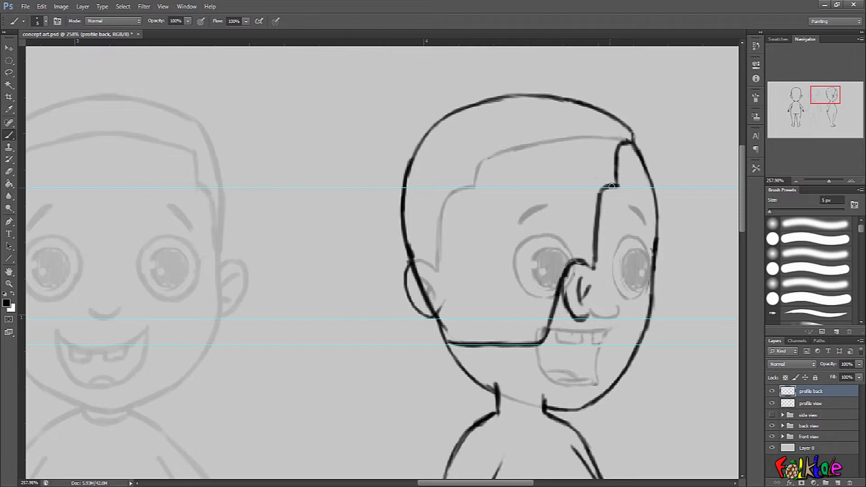
pyautogui.hotkey('ctrl', 'alt', 'z')
pyautogui.hotkey('ctrl', 'alt', 'z')
pyautogui.hotkey('ctrl', 'alt', 'z')
pyautogui.moveTo(617, 187)
pyautogui.mouseDown()
pyautogui.moveTo(595, 197)
pyautogui.moveTo(590, 266)
pyautogui.mouseUp()
pyautogui.moveTo(600, 214); pyautogui.dragTo(600, 277)
pyautogui.moveTo(591, 225); pyautogui.dragTo(592, 275)
# - Erase the upper front-arm line and draw a new shoulder curve on the body's back side
pyautogui.moveTo(692, 288); pyautogui.dragTo(669, 268)
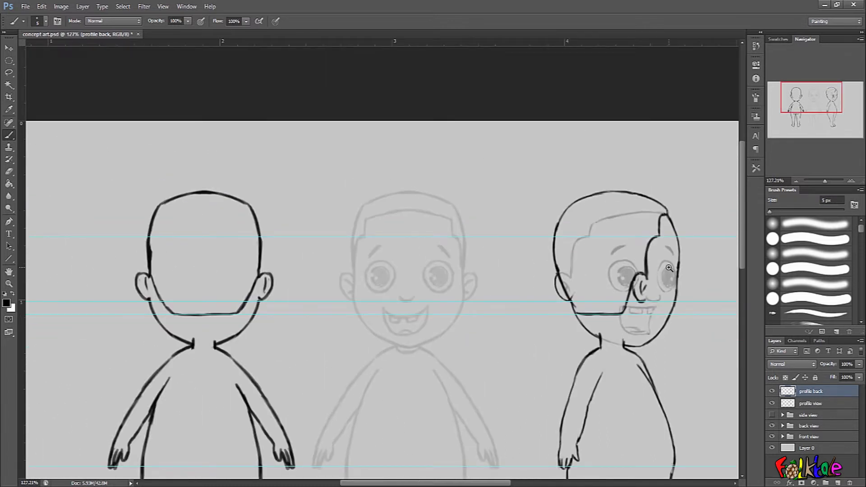
pyautogui.moveTo(671, 360); pyautogui.dragTo(645, 255)
pyautogui.moveTo(627, 227); pyautogui.dragTo(639, 230)
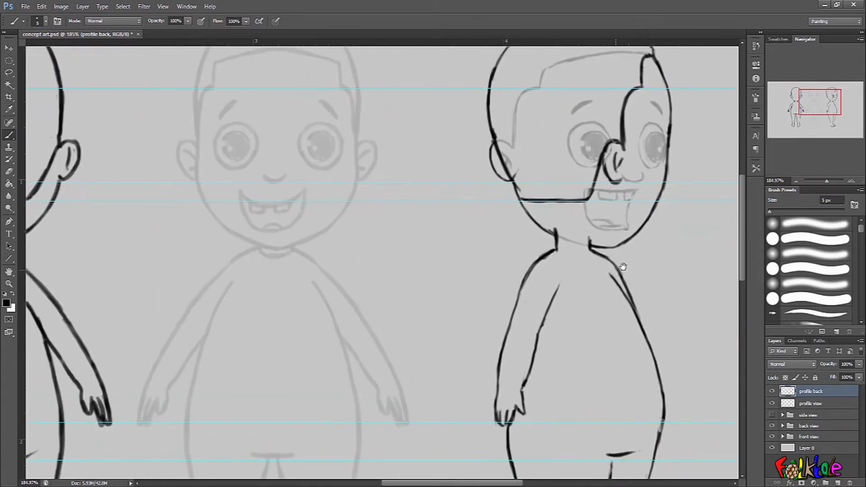
pyautogui.moveTo(618, 267); pyautogui.dragTo(612, 230)
pyautogui.scroll(2, 611, 230)
pyautogui.moveTo(516, 308)
pyautogui.mouseDown()
pyautogui.moveTo(479, 400)
pyautogui.moveTo(477, 444)
pyautogui.moveTo(471, 429)
pyautogui.mouseUp()
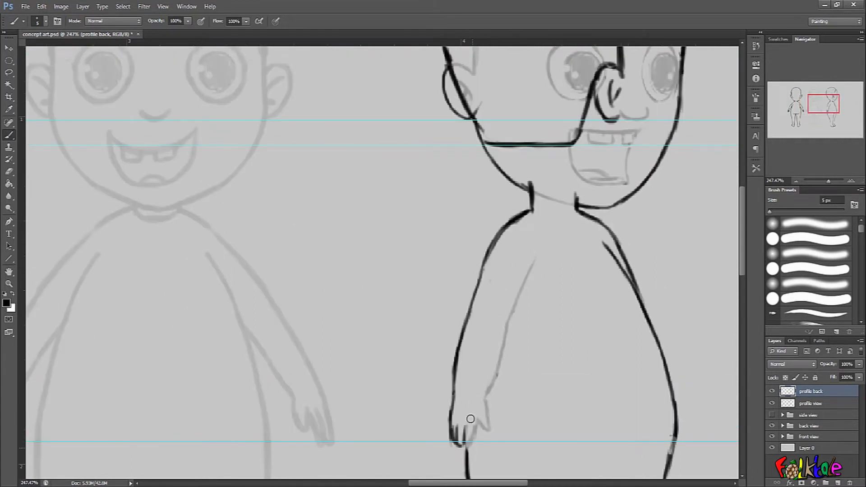
pyautogui.moveTo(567, 273); pyautogui.dragTo(576, 228)
pyautogui.moveTo(539, 176)
pyautogui.mouseDown()
pyautogui.moveTo(529, 169)
pyautogui.moveTo(483, 259)
pyautogui.moveTo(465, 378)
pyautogui.moveTo(485, 348)
pyautogui.mouseUp()
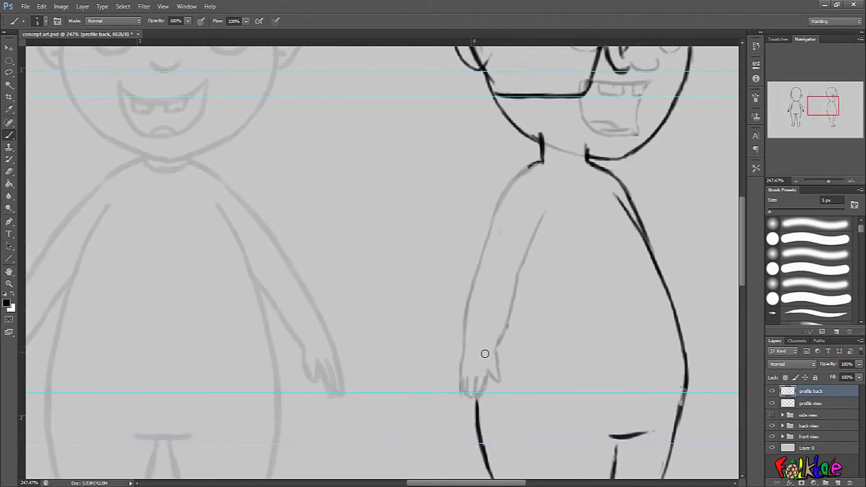
pyautogui.moveTo(536, 166)
pyautogui.mouseDown()
pyautogui.moveTo(512, 203)
pyautogui.moveTo(506, 285)
pyautogui.mouseUp()
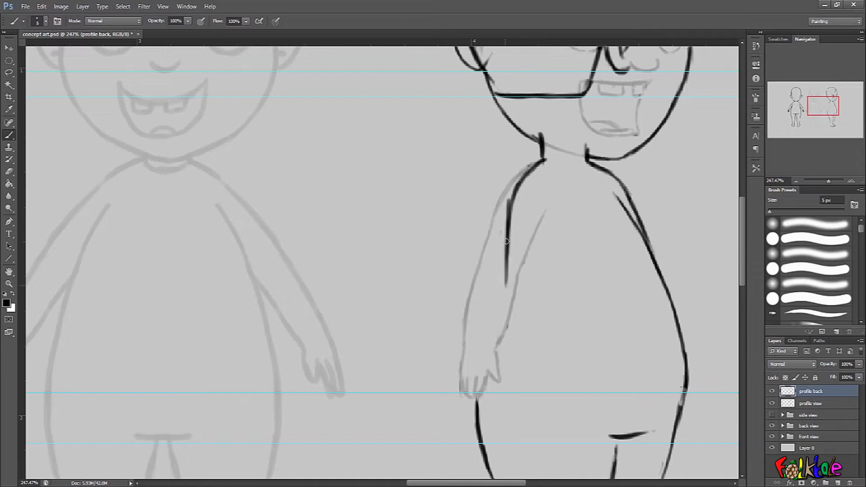
# - Trace the back and belly contours of the body, undoing the unwanted strokes
pyautogui.moveTo(680, 280); pyautogui.dragTo(677, 245)
pyautogui.moveTo(503, 252)
pyautogui.mouseDown()
pyautogui.moveTo(515, 149)
pyautogui.moveTo(497, 197)
pyautogui.moveTo(493, 323)
pyautogui.moveTo(477, 361)
pyautogui.moveTo(478, 416)
pyautogui.mouseUp()
pyautogui.moveTo(632, 297); pyautogui.dragTo(621, 225)
pyautogui.moveTo(482, 249); pyautogui.dragTo(463, 298)
pyautogui.hotkey('ctrl', 'z')
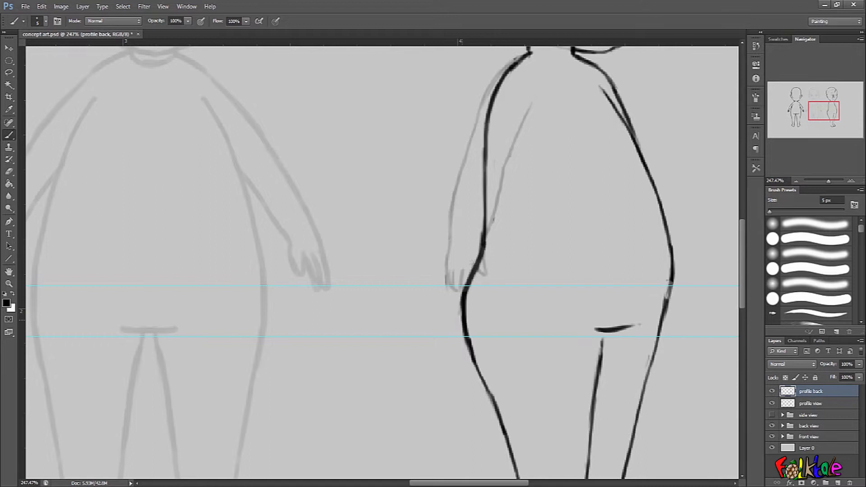
pyautogui.scroll(4, 522, 225)
pyautogui.moveTo(526, 136)
pyautogui.mouseDown()
pyautogui.moveTo(470, 246)
pyautogui.moveTo(482, 179)
pyautogui.mouseUp()
pyautogui.hotkey('ctrl', 'z')
pyautogui.hotkey('ctrl', 'alt', 'z')
pyautogui.hotkey('ctrl', 'alt', 'z')
pyautogui.hotkey('ctrl', 'alt', 'z')
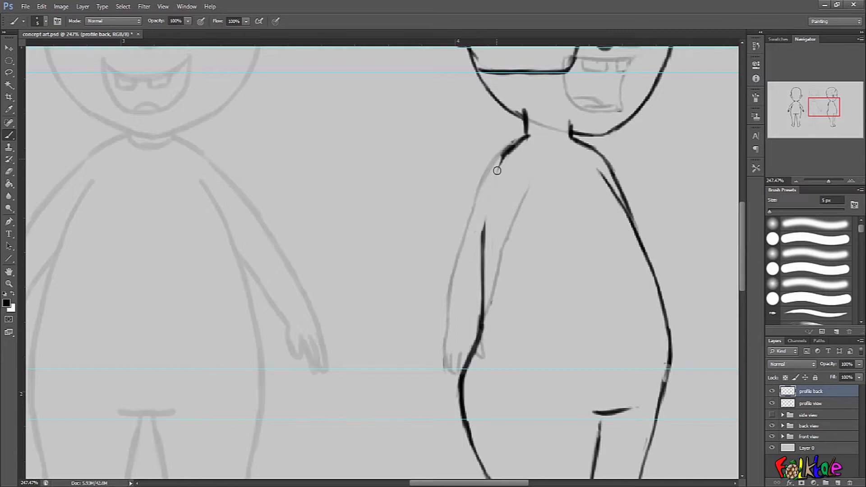
# - Redraw the back contour from the shoulder down past the arm
pyautogui.moveTo(493, 168); pyautogui.dragTo(484, 267)
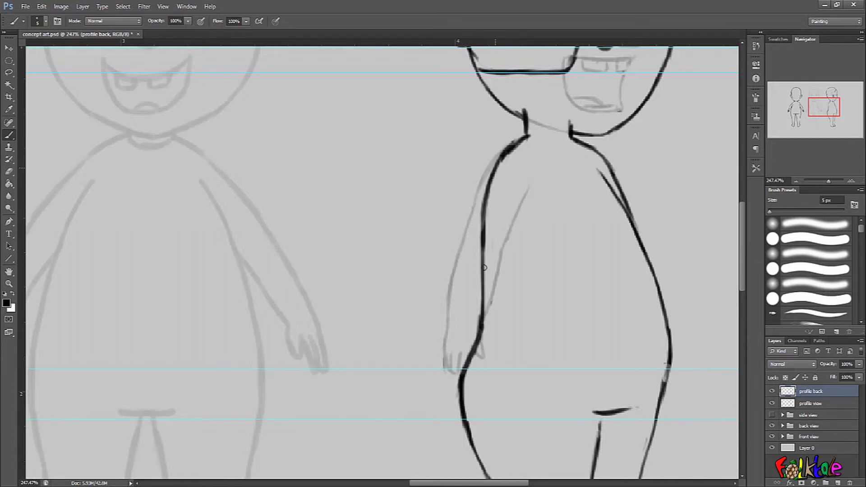
pyautogui.moveTo(499, 156)
pyautogui.mouseDown()
pyautogui.moveTo(459, 248)
pyautogui.moveTo(450, 316)
pyautogui.mouseUp()
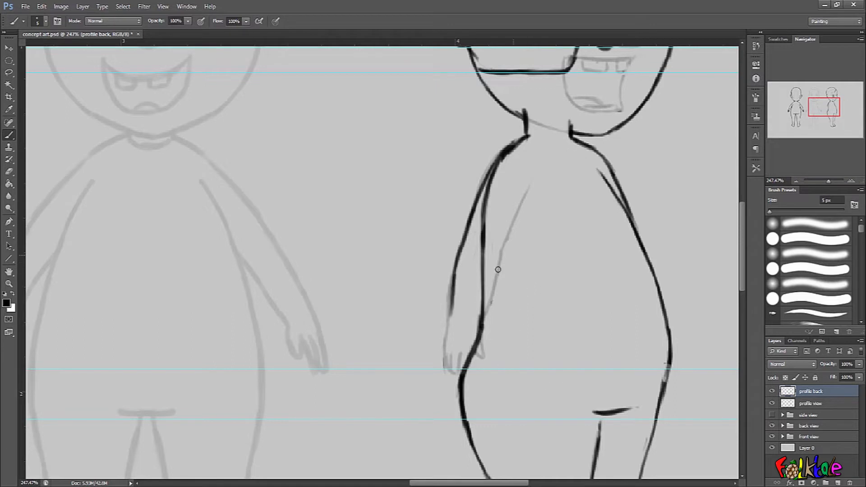
pyautogui.moveTo(450, 325); pyautogui.dragTo(449, 335)
pyautogui.hotkey('ctrl', 'alt', 'z')
pyautogui.hotkey('ctrl', 'alt', 'z')
pyautogui.hotkey('ctrl', 'alt', 'z')
pyautogui.hotkey('ctrl', 'alt', 'z')
pyautogui.hotkey('ctrl', 'alt', 'z')
pyautogui.moveTo(479, 192)
pyautogui.mouseDown()
pyautogui.moveTo(450, 321)
pyautogui.moveTo(449, 368)
pyautogui.moveTo(458, 367)
pyautogui.mouseUp()
pyautogui.moveTo(663, 269)
pyautogui.mouseDown()
pyautogui.moveTo(648, 253)
pyautogui.moveTo(640, 284)
pyautogui.moveTo(647, 269)
pyautogui.mouseUp()
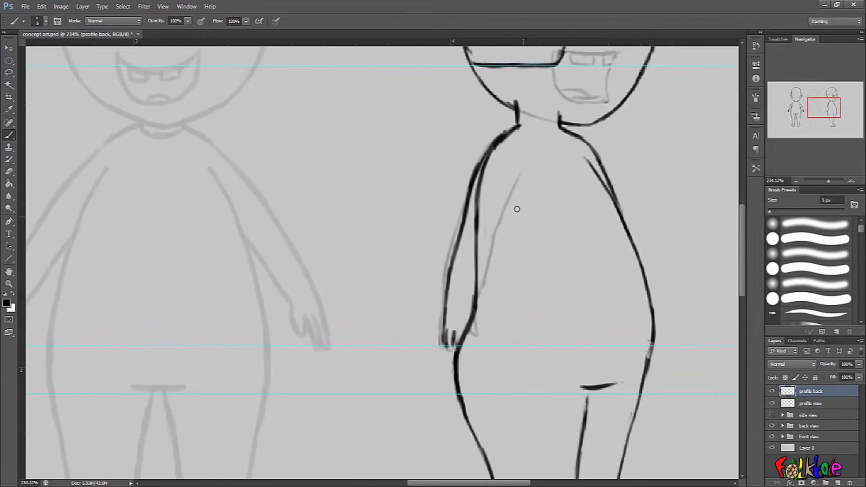
pyautogui.moveTo(497, 138); pyautogui.dragTo(473, 175)
pyautogui.hotkey('ctrl', 'alt', 'z')
pyautogui.hotkey('ctrl', 'alt', 'z')
pyautogui.moveTo(666, 199); pyautogui.dragTo(629, 198)
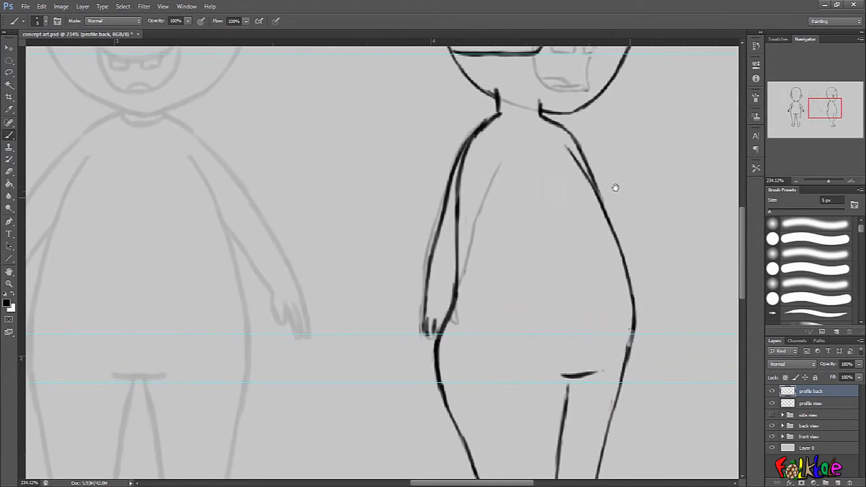
# - Draw the near arm line down the body's front and redraw the belly-side contour of the body
pyautogui.moveTo(568, 148)
pyautogui.mouseDown()
pyautogui.moveTo(593, 191)
pyautogui.moveTo(590, 173)
pyautogui.moveTo(600, 196)
pyautogui.mouseUp()
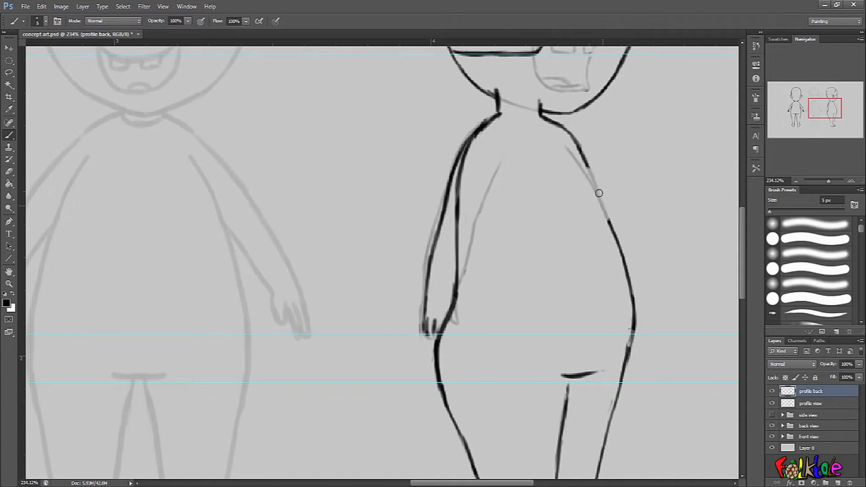
pyautogui.moveTo(587, 163); pyautogui.dragTo(602, 206)
pyautogui.moveTo(549, 164)
pyautogui.mouseDown()
pyautogui.moveTo(585, 248)
pyautogui.moveTo(568, 194)
pyautogui.moveTo(595, 309)
pyautogui.mouseUp()
pyautogui.moveTo(595, 217)
pyautogui.mouseDown()
pyautogui.moveTo(626, 268)
pyautogui.moveTo(634, 314)
pyautogui.mouseUp()
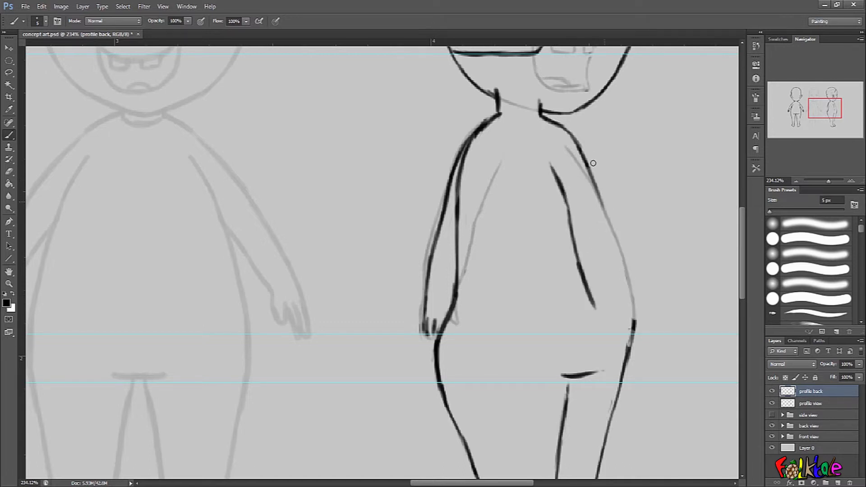
pyautogui.moveTo(597, 194)
pyautogui.mouseDown()
pyautogui.moveTo(595, 168)
pyautogui.moveTo(617, 252)
pyautogui.mouseUp()
pyautogui.moveTo(606, 221)
pyautogui.mouseDown()
pyautogui.moveTo(629, 332)
pyautogui.moveTo(622, 374)
pyautogui.mouseUp()
pyautogui.moveTo(641, 345); pyautogui.dragTo(638, 292)
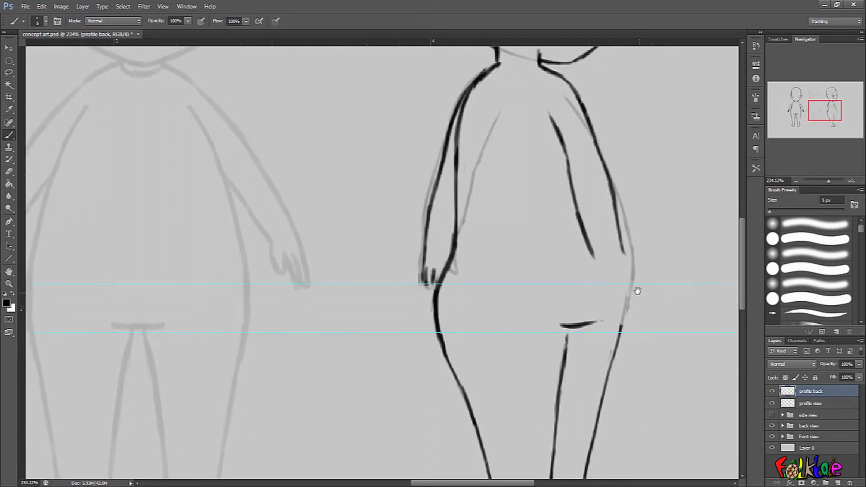
# - Add two strokes along the lower arm, then step back through the last six strokes
pyautogui.scroll(1, 649, 228)
pyautogui.moveTo(621, 254)
pyautogui.mouseDown()
pyautogui.moveTo(613, 224)
pyautogui.moveTo(620, 252)
pyautogui.moveTo(617, 222)
pyautogui.moveTo(619, 242)
pyautogui.mouseUp()
pyautogui.moveTo(610, 201)
pyautogui.mouseDown()
pyautogui.moveTo(620, 247)
pyautogui.moveTo(583, 265)
pyautogui.moveTo(583, 278)
pyautogui.moveTo(591, 267)
pyautogui.mouseUp()
pyautogui.hotkey('ctrl', 'alt', 'z')
pyautogui.hotkey('ctrl', 'alt', 'z')
pyautogui.hotkey('ctrl', 'alt', 'z')
pyautogui.hotkey('ctrl', 'alt', 'z')
pyautogui.hotkey('ctrl', 'alt', 'z')
pyautogui.hotkey('ctrl', 'alt', 'z')
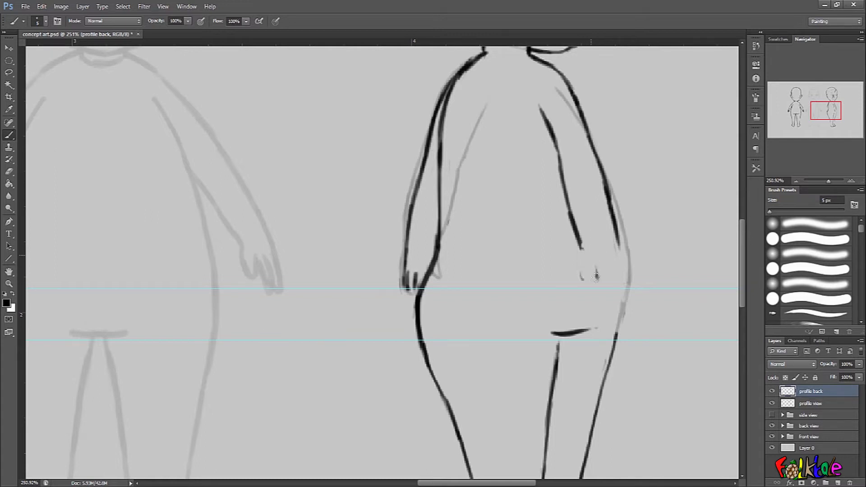
# - Draw the hand at the arm's end and redraw the belly contour beside it, undoing the last stroke
pyautogui.moveTo(580, 251)
pyautogui.mouseDown()
pyautogui.moveTo(593, 268)
pyautogui.moveTo(597, 253)
pyautogui.moveTo(602, 279)
pyautogui.moveTo(609, 248)
pyautogui.moveTo(613, 272)
pyautogui.moveTo(617, 238)
pyautogui.moveTo(615, 281)
pyautogui.moveTo(619, 247)
pyautogui.mouseUp()
pyautogui.moveTo(654, 272); pyautogui.dragTo(640, 296)
pyautogui.moveTo(632, 334); pyautogui.dragTo(638, 266)
pyautogui.moveTo(621, 164); pyautogui.dragTo(640, 158)
pyautogui.moveTo(625, 131); pyautogui.dragTo(641, 175)
pyautogui.moveTo(626, 128); pyautogui.dragTo(645, 197)
pyautogui.moveTo(635, 160)
pyautogui.mouseDown()
pyautogui.moveTo(645, 198)
pyautogui.moveTo(631, 281)
pyautogui.mouseUp()
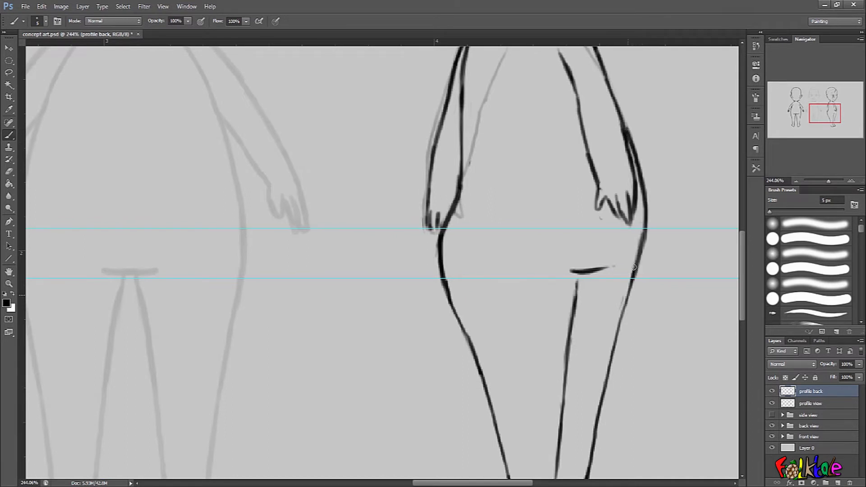
pyautogui.hotkey('ctrl', 'z')
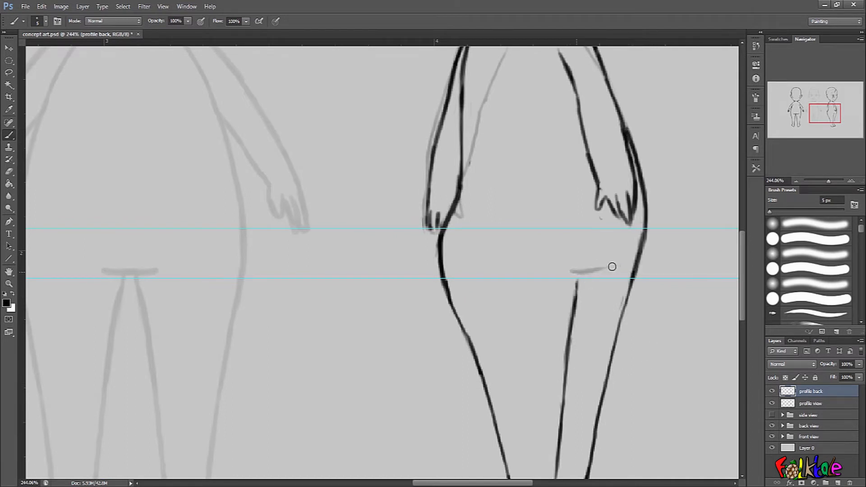
# - Draw the lower curves of the buttocks across the hips
pyautogui.moveTo(559, 288); pyautogui.dragTo(596, 246)
pyautogui.moveTo(486, 224); pyautogui.dragTo(510, 291)
pyautogui.moveTo(493, 251)
pyautogui.mouseDown()
pyautogui.moveTo(517, 309)
pyautogui.moveTo(517, 247)
pyautogui.moveTo(599, 246)
pyautogui.mouseUp()
pyautogui.moveTo(552, 228); pyautogui.dragTo(604, 244)
pyautogui.moveTo(500, 243); pyautogui.dragTo(554, 245)
pyautogui.moveTo(554, 229)
pyautogui.mouseDown()
pyautogui.moveTo(592, 244)
pyautogui.moveTo(561, 235)
pyautogui.mouseUp()
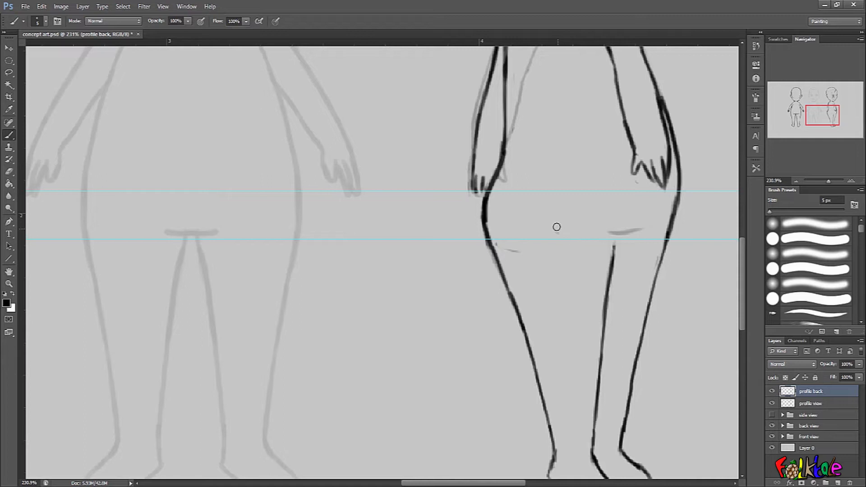
pyautogui.moveTo(550, 233)
pyautogui.mouseDown()
pyautogui.moveTo(578, 244)
pyautogui.moveTo(561, 238)
pyautogui.moveTo(640, 230)
pyautogui.moveTo(587, 244)
pyautogui.mouseUp()
pyautogui.moveTo(495, 241); pyautogui.dragTo(550, 239)
# - Rework the inner leg lines down to the feet
pyautogui.press('space')
pyautogui.moveTo(677, 258); pyautogui.dragTo(641, 253)
pyautogui.scroll(2, 669, 228)
pyautogui.scroll(-3, 628, 203)
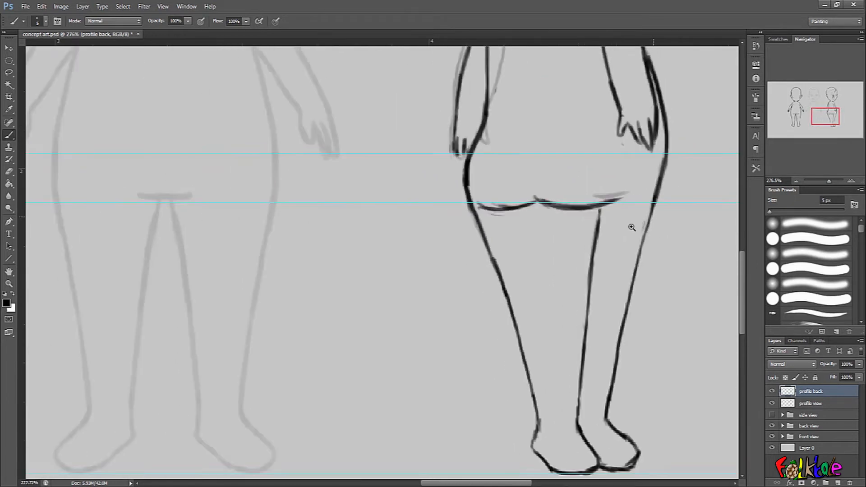
pyautogui.scroll(3, 661, 226)
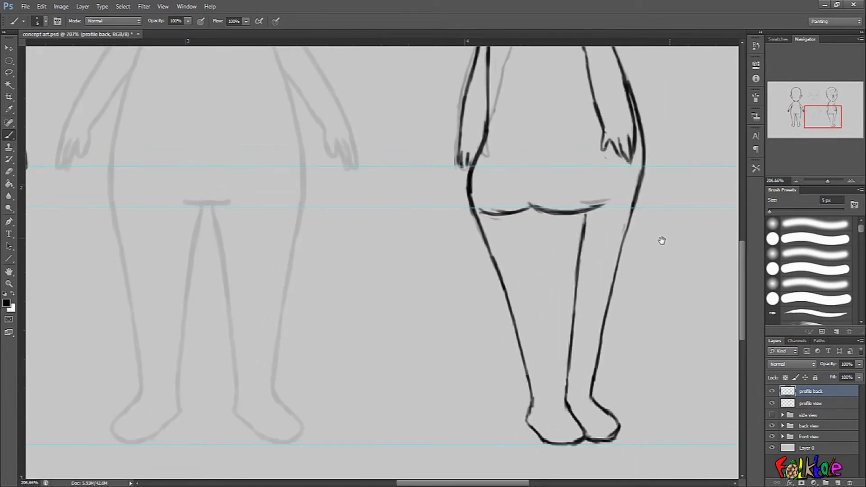
pyautogui.scroll(-1, 657, 244)
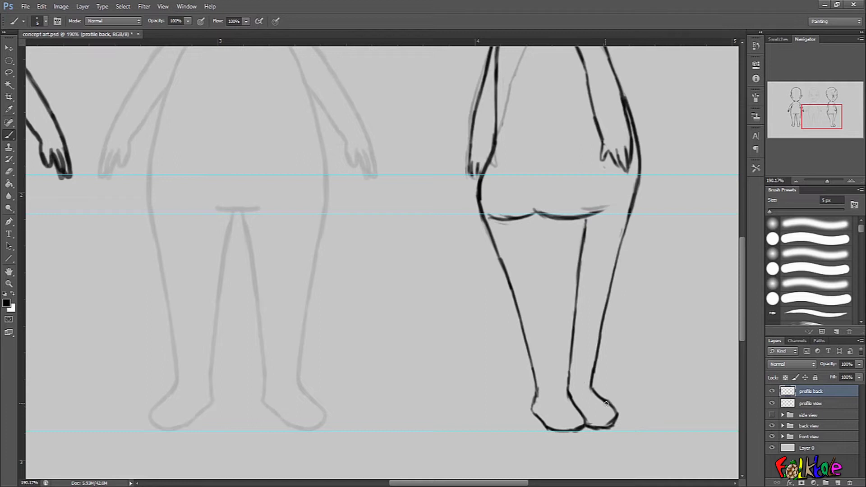
pyautogui.moveTo(586, 224)
pyautogui.mouseDown()
pyautogui.moveTo(568, 377)
pyautogui.moveTo(573, 406)
pyautogui.mouseUp()
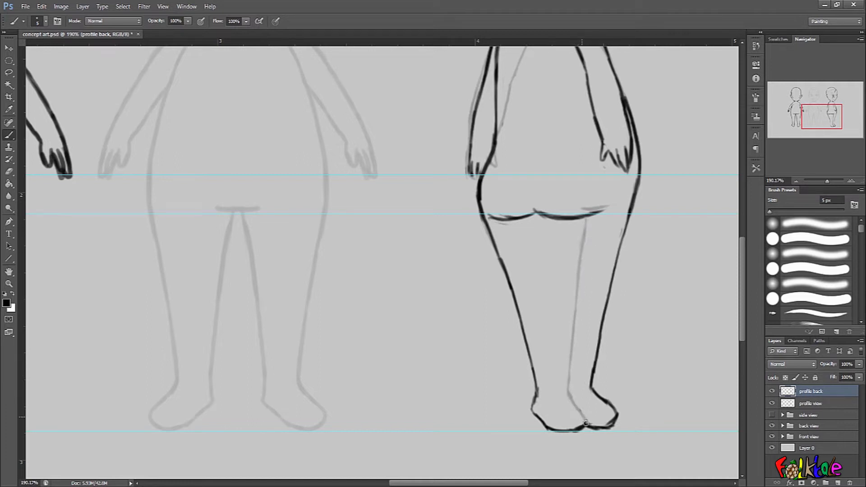
pyautogui.moveTo(538, 216)
pyautogui.mouseDown()
pyautogui.moveTo(557, 277)
pyautogui.moveTo(552, 262)
pyautogui.moveTo(564, 414)
pyautogui.moveTo(576, 439)
pyautogui.moveTo(578, 423)
pyautogui.moveTo(616, 420)
pyautogui.mouseUp()
pyautogui.moveTo(554, 429); pyautogui.dragTo(532, 402)
# - Redraw the inner leg line and both foot outlines, undoing the unwanted strokes
pyautogui.scroll(2, 582, 392)
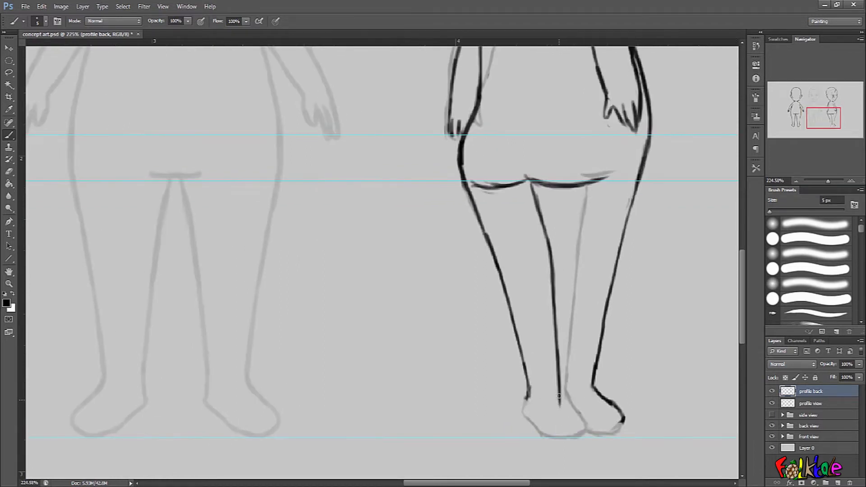
pyautogui.moveTo(559, 405)
pyautogui.mouseDown()
pyautogui.moveTo(560, 386)
pyautogui.moveTo(558, 411)
pyautogui.mouseUp()
pyautogui.hotkey('ctrl', 'z')
pyautogui.hotkey('ctrl', 'alt', 'z')
pyautogui.hotkey('ctrl', 'alt', 'z')
pyautogui.moveTo(558, 365); pyautogui.dragTo(563, 402)
pyautogui.hotkey('ctrl', 'alt', 'z')
pyautogui.hotkey('ctrl', 'alt', 'z')
pyautogui.hotkey('ctrl', 'alt', 'z')
pyautogui.moveTo(593, 386); pyautogui.dragTo(621, 419)
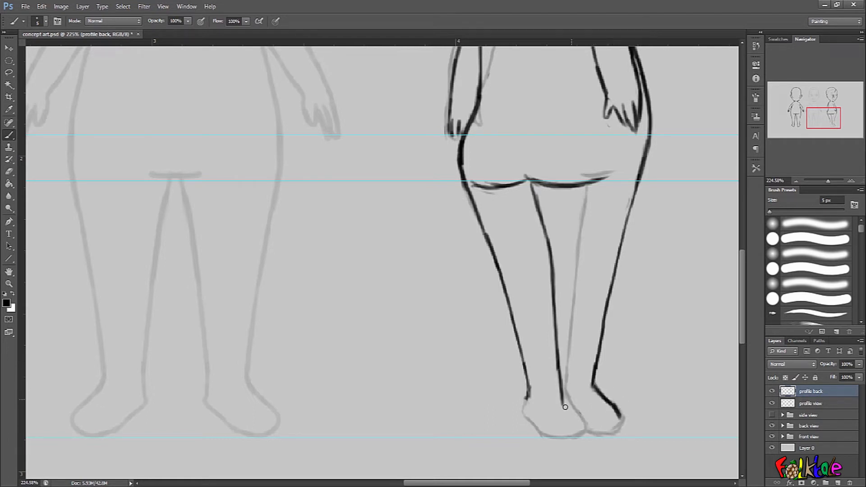
pyautogui.moveTo(560, 406); pyautogui.dragTo(562, 413)
pyautogui.hotkey('ctrl', 'alt', 'z')
pyautogui.hotkey('ctrl', 'alt', 'z')
pyautogui.moveTo(556, 353)
pyautogui.mouseDown()
pyautogui.moveTo(562, 407)
pyautogui.moveTo(575, 429)
pyautogui.moveTo(623, 420)
pyautogui.mouseUp()
pyautogui.moveTo(592, 382); pyautogui.dragTo(621, 422)
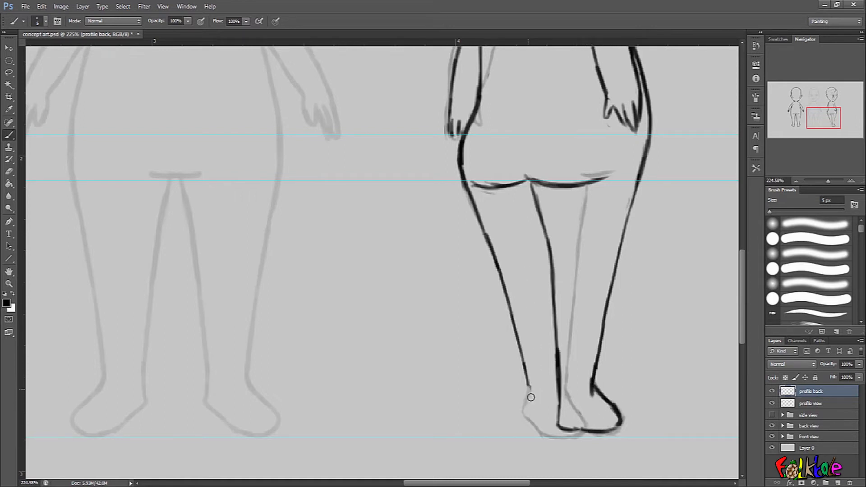
pyautogui.scroll(1, 528, 392)
pyautogui.moveTo(524, 387)
pyautogui.mouseDown()
pyautogui.moveTo(523, 414)
pyautogui.moveTo(539, 436)
pyautogui.mouseUp()
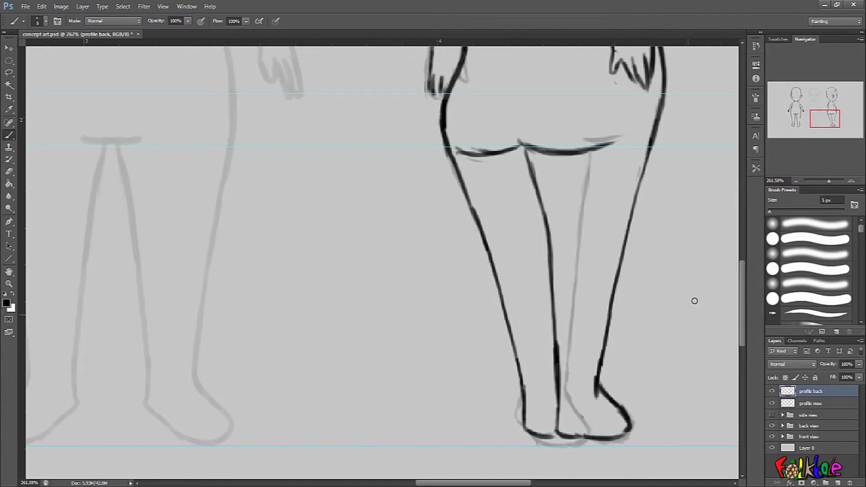
# - Redraw the outer contour of the hip and thigh on the belly side
pyautogui.moveTo(695, 301); pyautogui.dragTo(616, 383)
pyautogui.moveTo(613, 312); pyautogui.dragTo(662, 260)
pyautogui.moveTo(666, 140); pyautogui.dragTo(676, 243)
pyautogui.moveTo(660, 149); pyautogui.dragTo(675, 231)
pyautogui.moveTo(663, 177); pyautogui.dragTo(674, 237)
pyautogui.moveTo(670, 205); pyautogui.dragTo(666, 280)
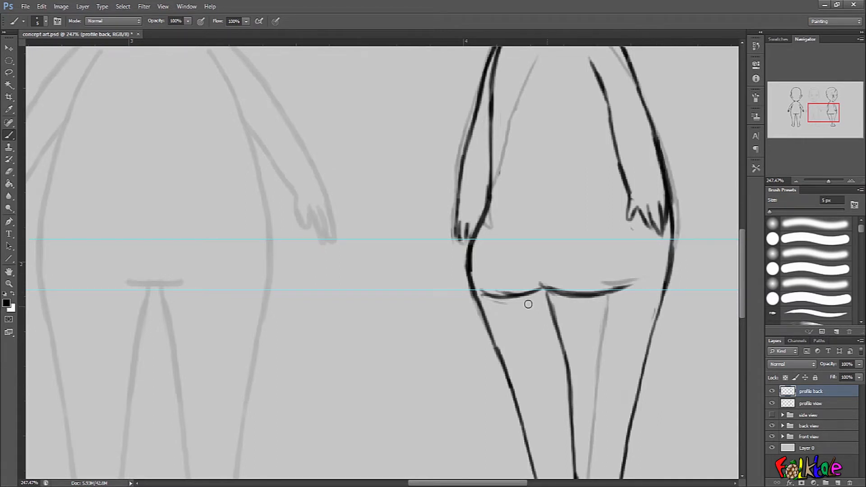
# - Strengthen the back hip contour and buttock crease, and redraw the outer thigh line
pyautogui.moveTo(470, 254)
pyautogui.mouseDown()
pyautogui.moveTo(480, 230)
pyautogui.moveTo(467, 251)
pyautogui.moveTo(472, 300)
pyautogui.mouseUp()
pyautogui.moveTo(489, 195)
pyautogui.mouseDown()
pyautogui.moveTo(469, 266)
pyautogui.moveTo(479, 310)
pyautogui.mouseUp()
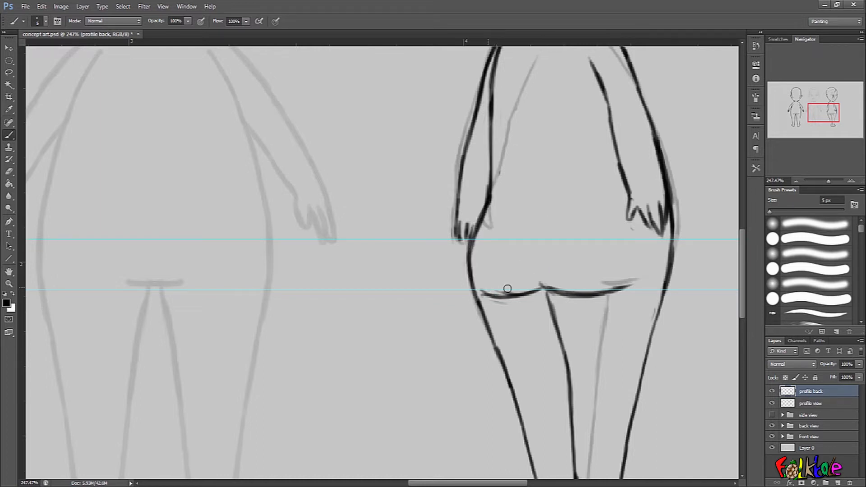
pyautogui.moveTo(478, 288)
pyautogui.mouseDown()
pyautogui.moveTo(580, 294)
pyautogui.moveTo(625, 282)
pyautogui.moveTo(608, 221)
pyautogui.mouseUp()
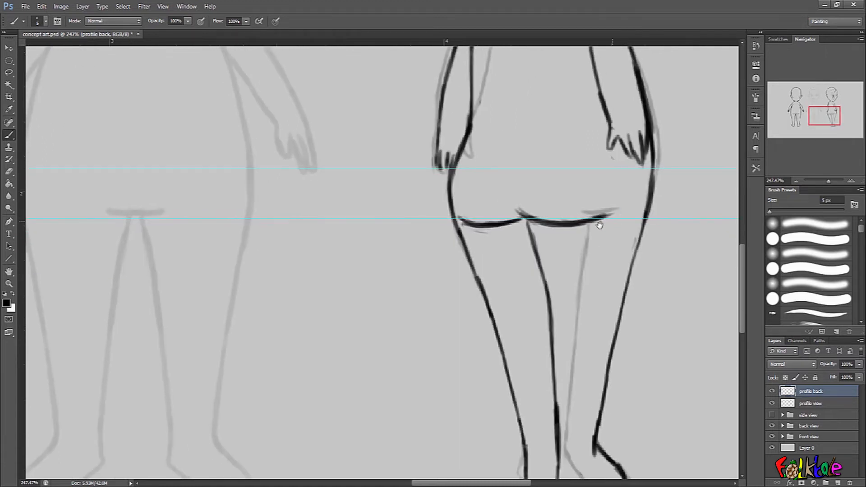
pyautogui.moveTo(524, 221); pyautogui.dragTo(551, 294)
pyautogui.moveTo(616, 268); pyautogui.dragTo(581, 296)
pyautogui.moveTo(624, 302)
pyautogui.mouseDown()
pyautogui.moveTo(606, 292)
pyautogui.moveTo(634, 276)
pyautogui.mouseUp()
pyautogui.moveTo(636, 294); pyautogui.dragTo(609, 311)
pyautogui.moveTo(618, 336); pyautogui.dragTo(606, 243)
pyautogui.moveTo(629, 232); pyautogui.dragTo(614, 317)
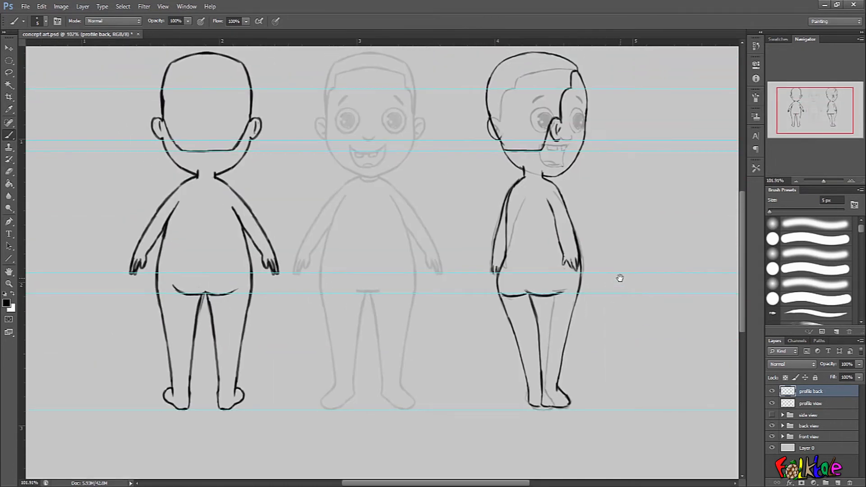
# - Adjust the feet with a Lasso selection, then redraw the ankle lines across the gaps
pyautogui.moveTo(526, 147); pyautogui.dragTo(564, 132)
pyautogui.moveTo(580, 188); pyautogui.dragTo(570, 197)
pyautogui.moveTo(661, 354); pyautogui.dragTo(622, 191)
pyautogui.moveTo(649, 261); pyautogui.dragTo(640, 284)
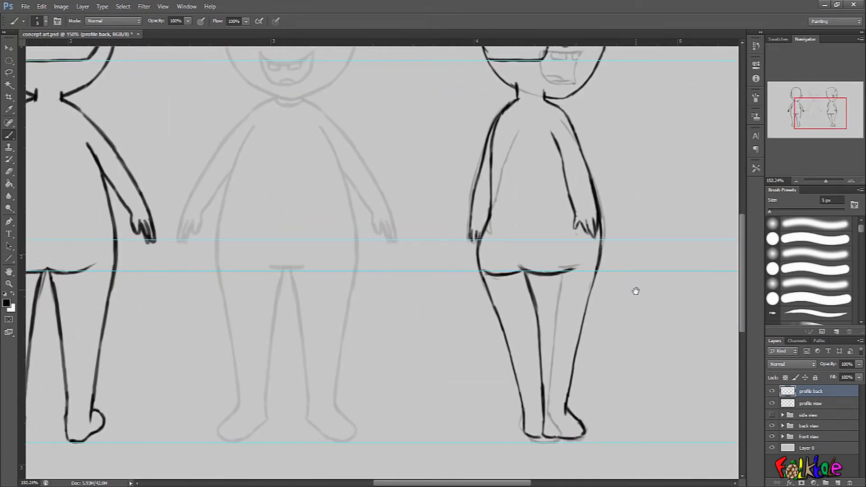
pyautogui.moveTo(645, 344); pyautogui.dragTo(516, 282)
pyautogui.moveTo(515, 283); pyautogui.dragTo(617, 269)
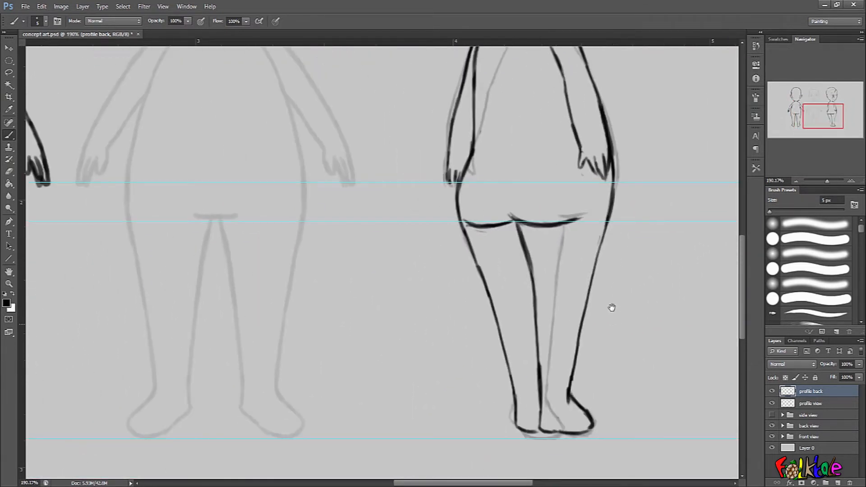
pyautogui.moveTo(613, 306); pyautogui.dragTo(600, 192)
pyautogui.click(9, 73)
pyautogui.moveTo(577, 319); pyautogui.dragTo(603, 301)
pyautogui.moveTo(593, 240)
pyautogui.mouseDown()
pyautogui.moveTo(482, 223)
pyautogui.moveTo(630, 263)
pyautogui.moveTo(606, 244)
pyautogui.mouseUp()
pyautogui.moveTo(568, 307); pyautogui.dragTo(569, 314)
pyautogui.hotkey('ctrl', 'd')
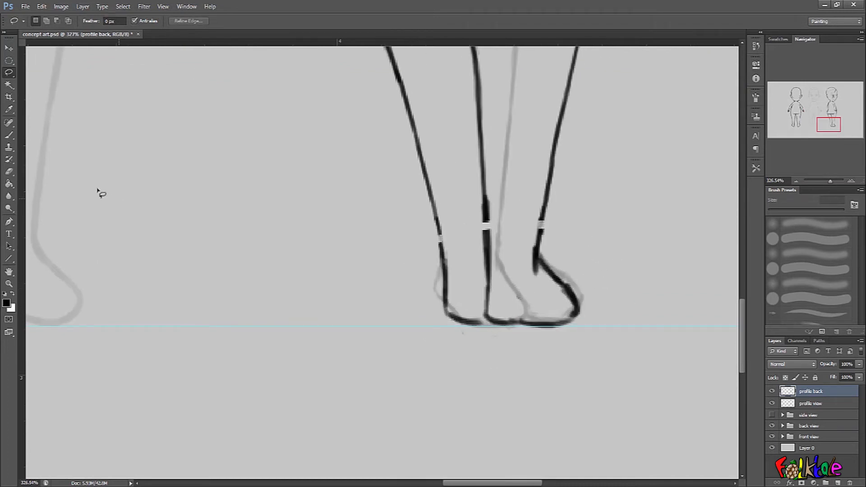
pyautogui.click(9, 135)
pyautogui.moveTo(436, 218)
pyautogui.mouseDown()
pyautogui.moveTo(446, 260)
pyautogui.moveTo(444, 252)
pyautogui.mouseUp()
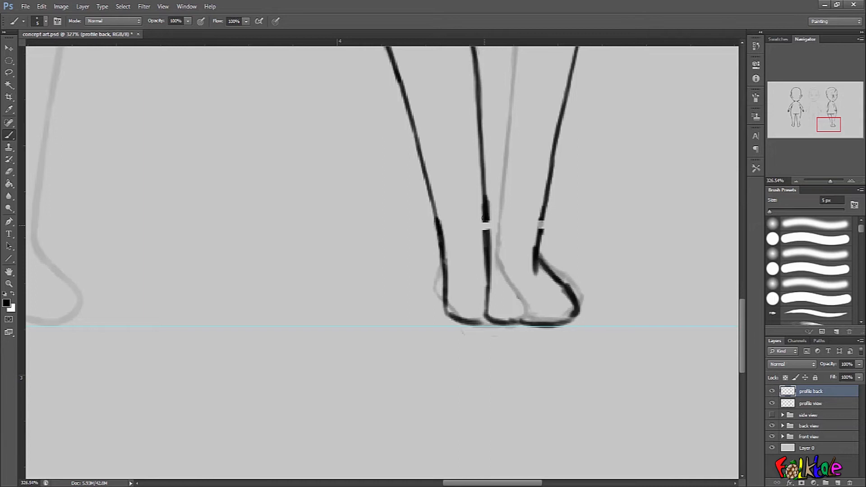
pyautogui.moveTo(485, 221)
pyautogui.mouseDown()
pyautogui.moveTo(487, 262)
pyautogui.moveTo(487, 248)
pyautogui.mouseUp()
pyautogui.moveTo(542, 209); pyautogui.dragTo(535, 266)
pyautogui.moveTo(543, 205); pyautogui.dragTo(535, 261)
# - Turn on the side view layer group's visibility
pyautogui.moveTo(607, 248); pyautogui.dragTo(580, 321)
pyautogui.moveTo(669, 209); pyautogui.dragTo(601, 358)
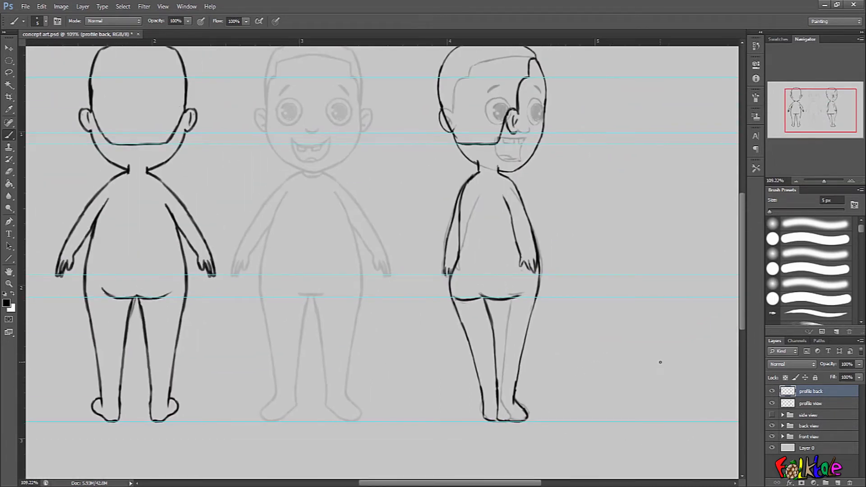
pyautogui.moveTo(614, 302); pyautogui.dragTo(567, 344)
pyautogui.moveTo(506, 307); pyautogui.dragTo(637, 326)
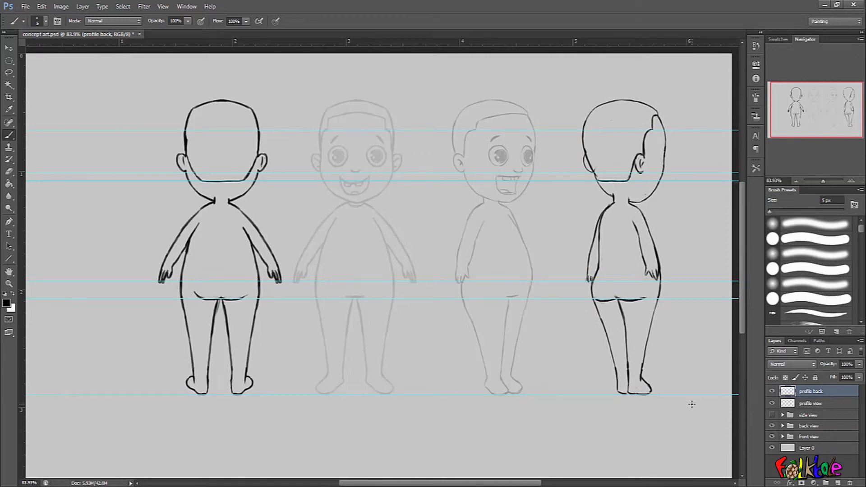
pyautogui.click(821, 415)
pyautogui.click(771, 415)
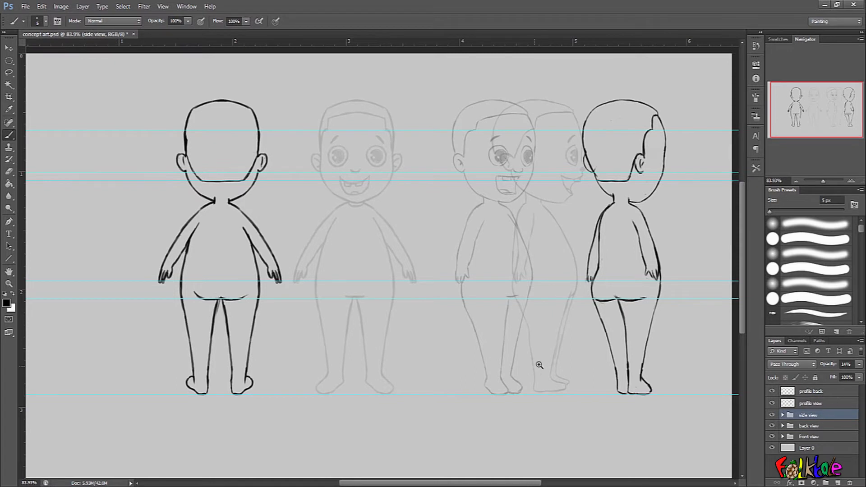
# - Move the front view figure left next to the back view figure
pyautogui.scroll(-2, 536, 365)
pyautogui.click(809, 426)
pyautogui.moveTo(284, 319); pyautogui.dragTo(188, 318)
pyautogui.click(810, 416)
pyautogui.moveTo(390, 321); pyautogui.dragTo(332, 314)
pyautogui.hotkey('ctrl', 'z')
pyautogui.click(806, 428)
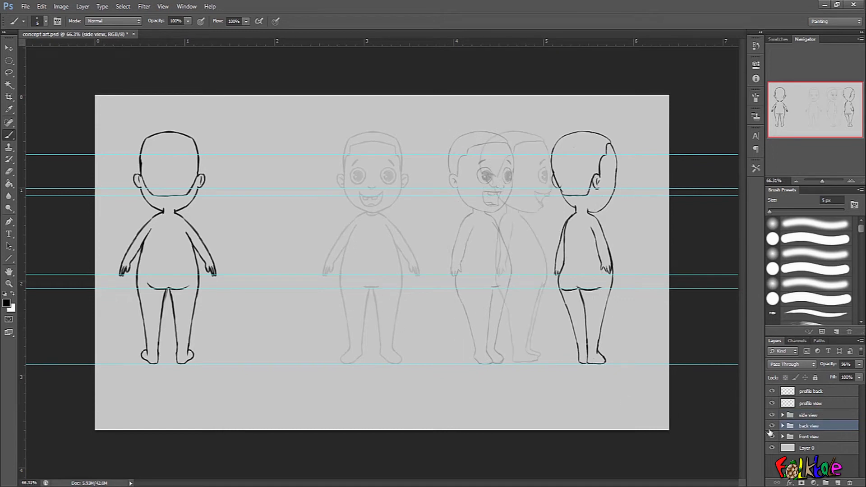
pyautogui.click(819, 437)
pyautogui.moveTo(391, 344); pyautogui.dragTo(301, 343)
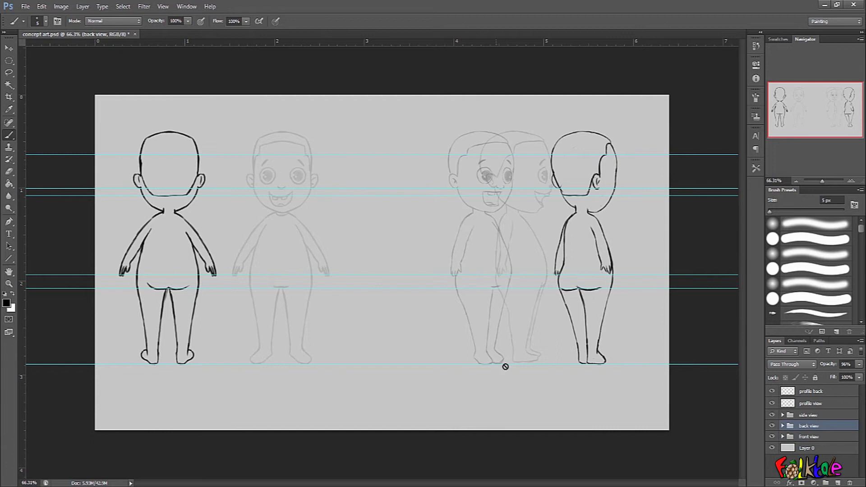
# - Shift the profile view and side view figures left to space out the lineup
pyautogui.click(826, 406)
pyautogui.click(825, 415)
pyautogui.moveTo(507, 333); pyautogui.dragTo(539, 348)
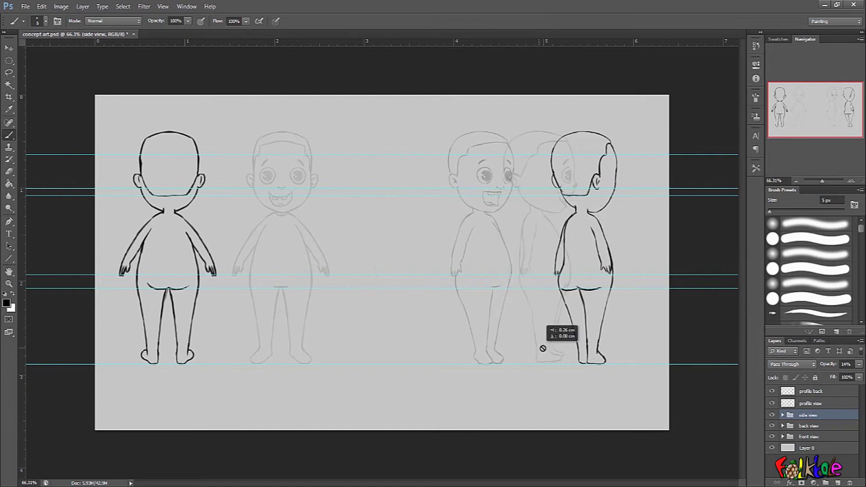
pyautogui.click(810, 403)
pyautogui.moveTo(471, 330); pyautogui.dragTo(374, 331)
pyautogui.click(796, 415)
pyautogui.moveTo(547, 344); pyautogui.dragTo(500, 340)
# - Set the opacity of the side view, profile view and front view to 100%
pyautogui.moveTo(826, 365); pyautogui.dragTo(863, 373)
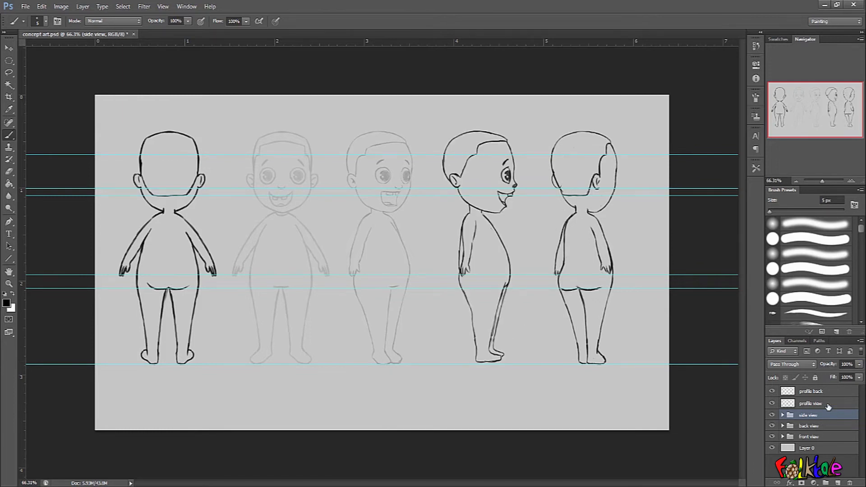
pyautogui.click(828, 404)
pyautogui.moveTo(830, 366); pyautogui.dragTo(863, 370)
pyautogui.click(822, 426)
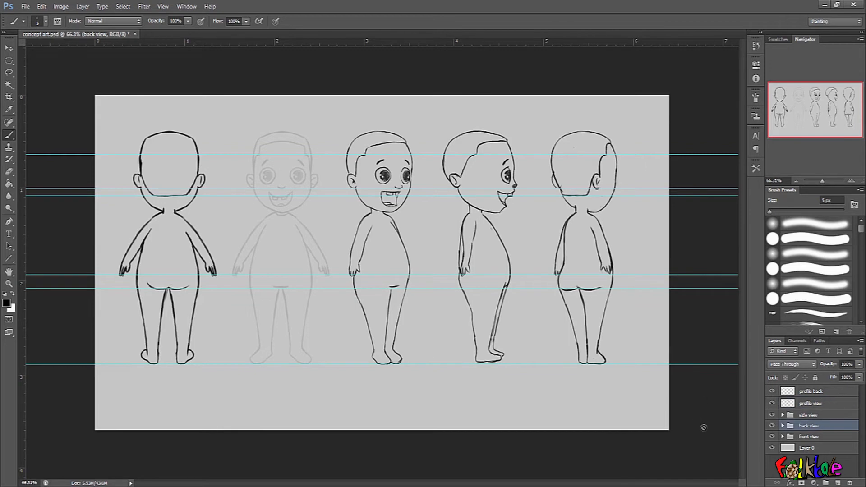
pyautogui.click(822, 437)
pyautogui.moveTo(828, 367); pyautogui.dragTo(863, 368)
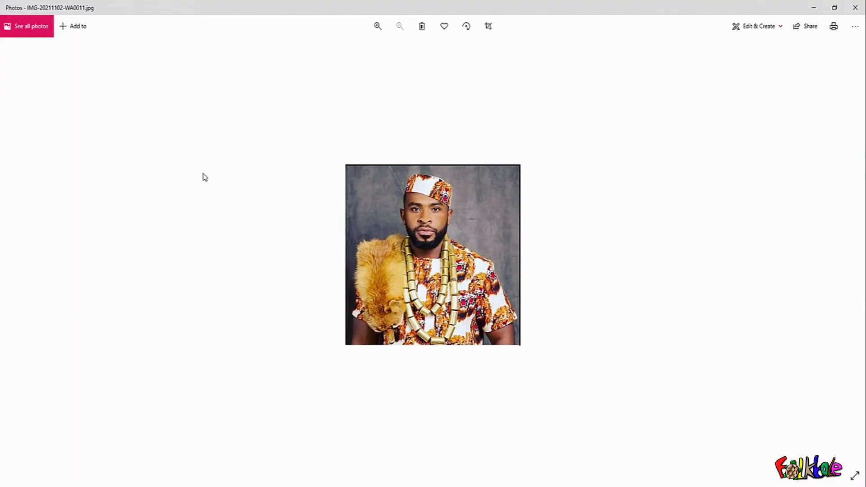
# - Switch to the Photos app and examine the reference photos up close
pyautogui.scroll(2, 422, 293)
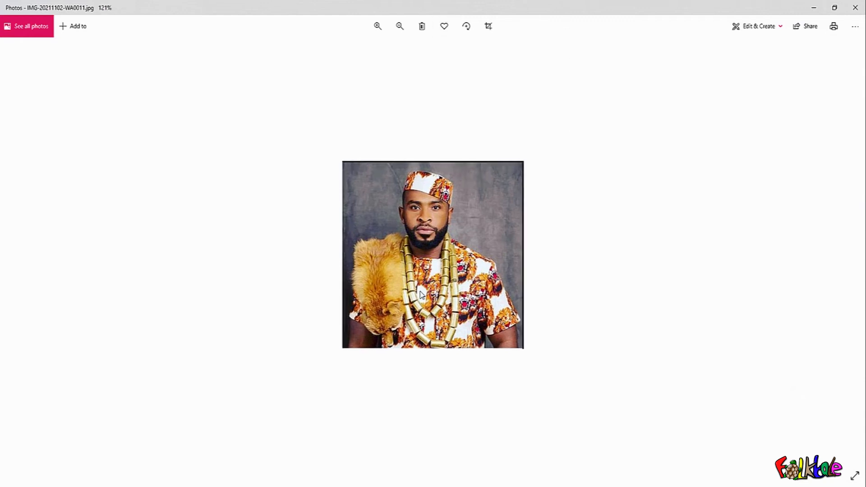
pyautogui.scroll(1, 427, 251)
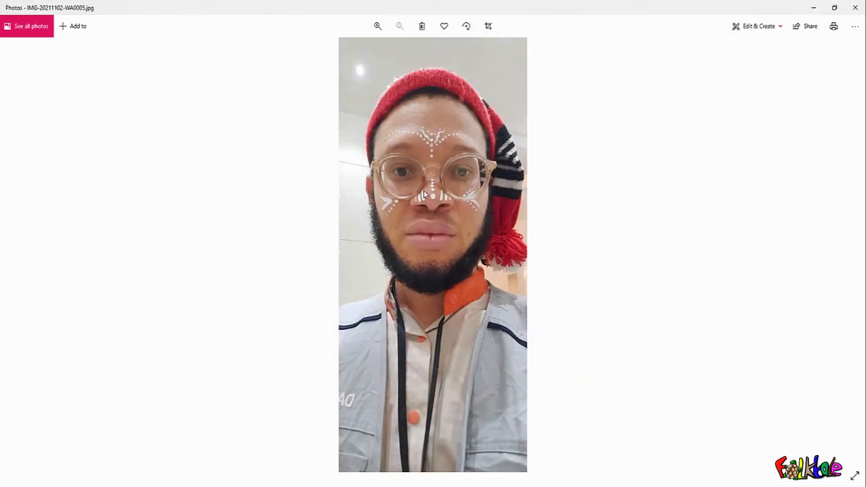
pyautogui.scroll(2, 423, 195)
pyautogui.scroll(-1, 423, 195)
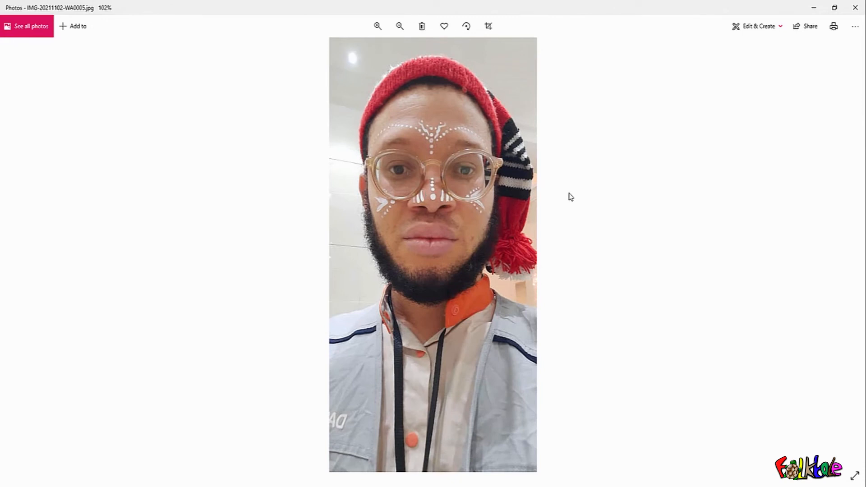
# - Browse through the remaining reference photos, then close the Photos app
pyautogui.scroll(1, 551, 204)
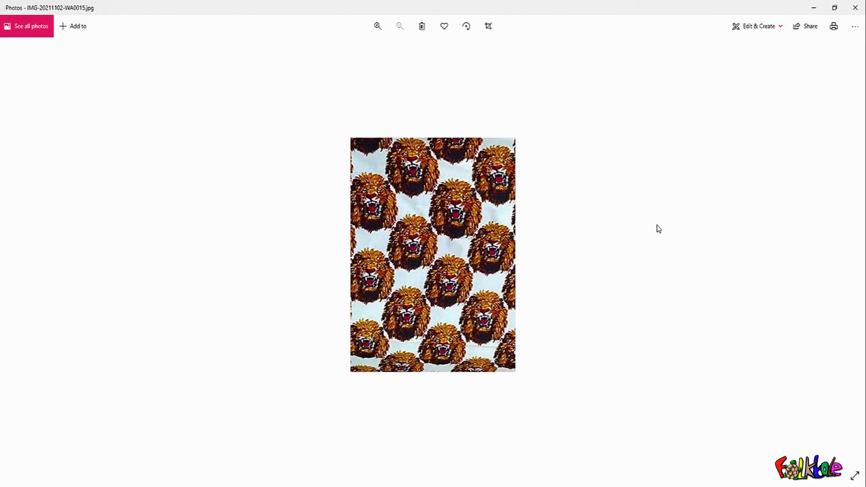
pyautogui.scroll(6, 432, 204)
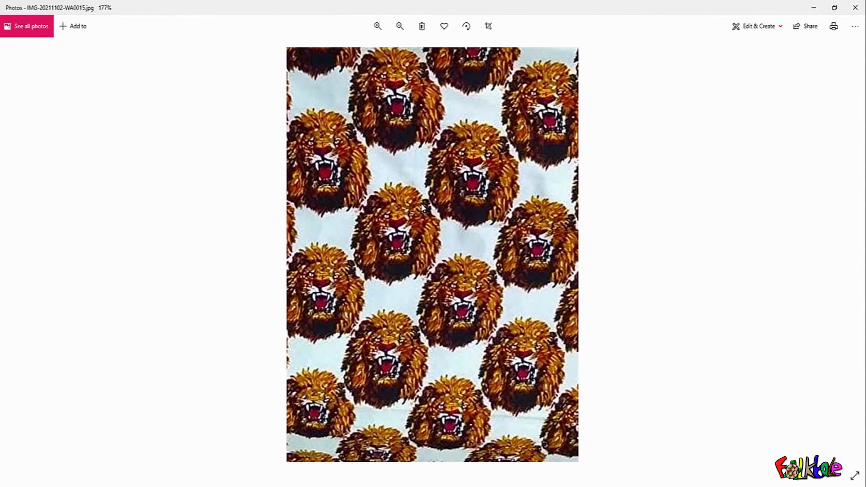
pyautogui.scroll(-1, 434, 148)
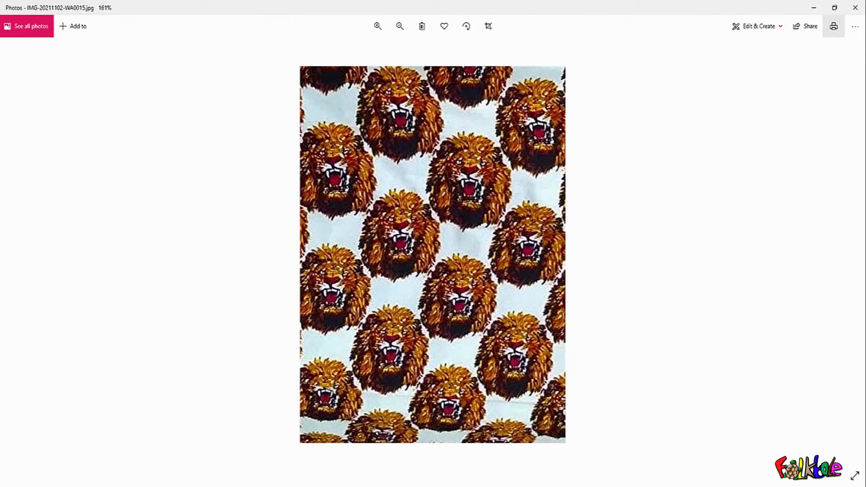
pyautogui.click(855, 8)
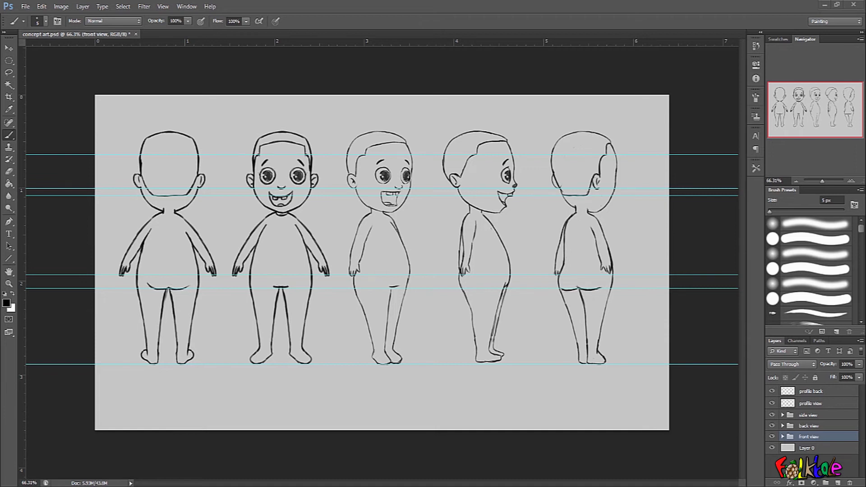
pyautogui.doubleClick(804, 450)
pyautogui.click(818, 438)
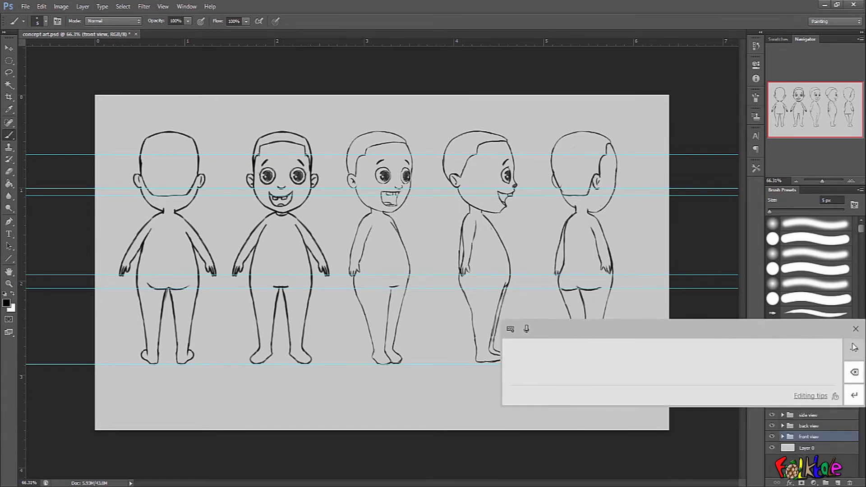
pyautogui.click(856, 329)
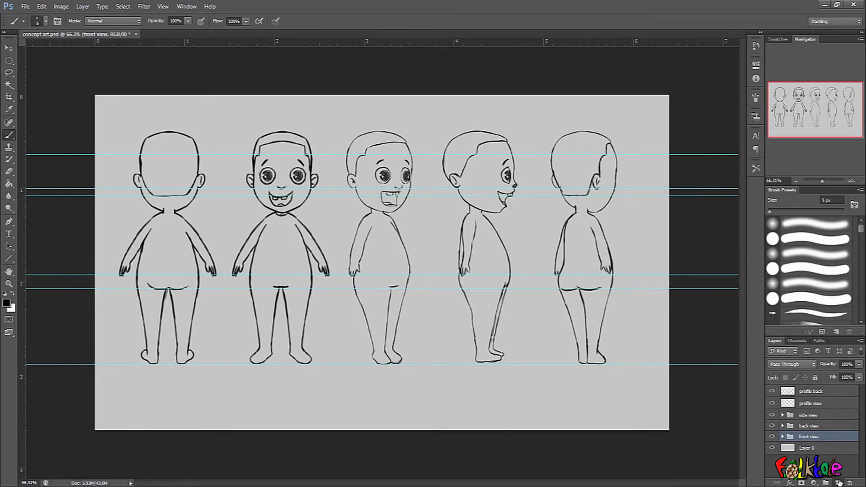
# - Add a new layer above the front view group, set the front view's opacity to 25%, and select the new layer
pyautogui.click(838, 483)
pyautogui.click(809, 449)
pyautogui.moveTo(822, 365); pyautogui.dragTo(805, 370)
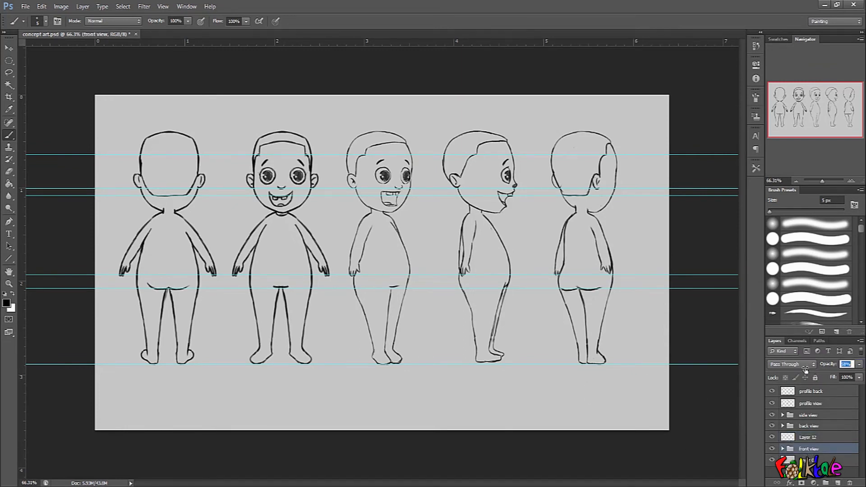
pyautogui.click(812, 437)
pyautogui.click(186, 6)
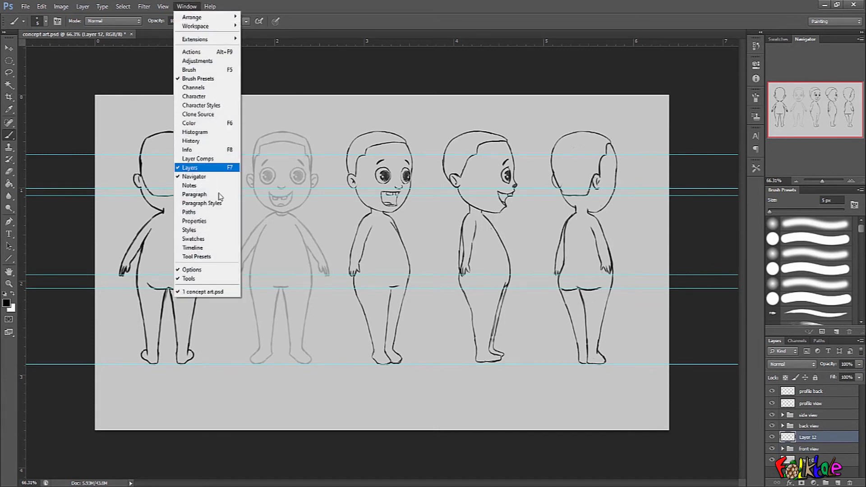
pyautogui.moveTo(163, 6)
pyautogui.click(197, 202)
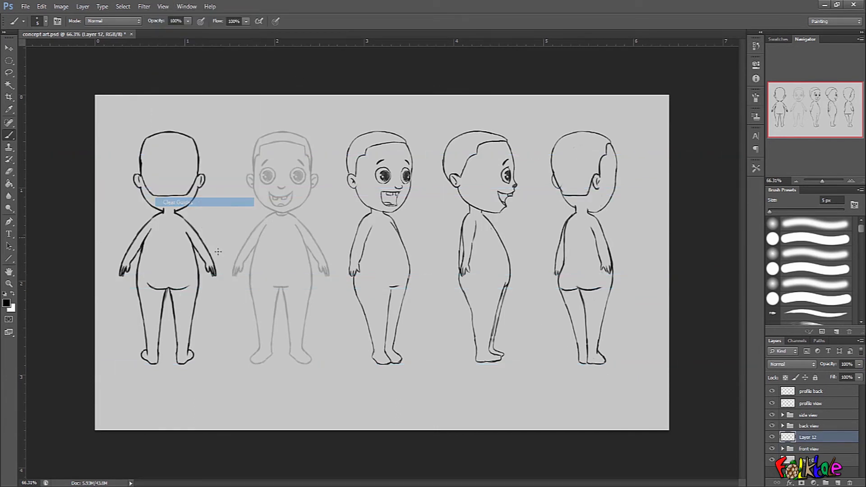
# - Sketch the T-shirt collar and right sleeve over the faded front view figure
pyautogui.scroll(3, 312, 227)
pyautogui.moveTo(456, 258); pyautogui.dragTo(601, 352)
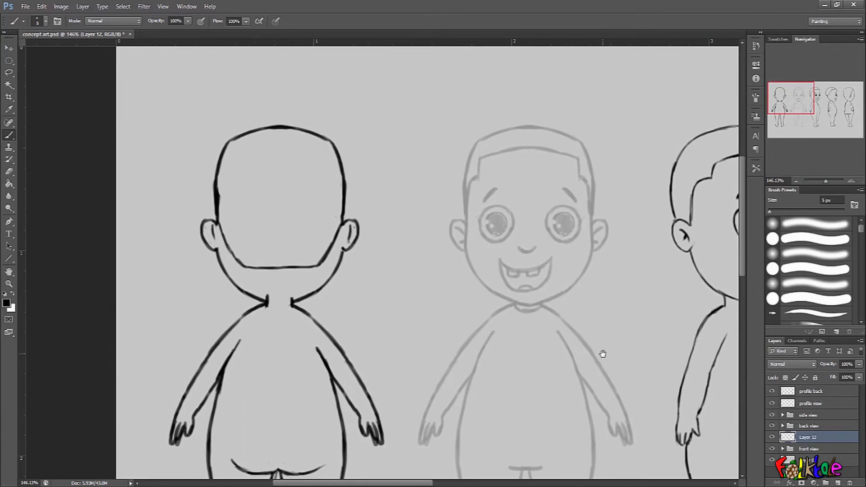
pyautogui.scroll(2, 554, 331)
pyautogui.moveTo(599, 274); pyautogui.dragTo(600, 252)
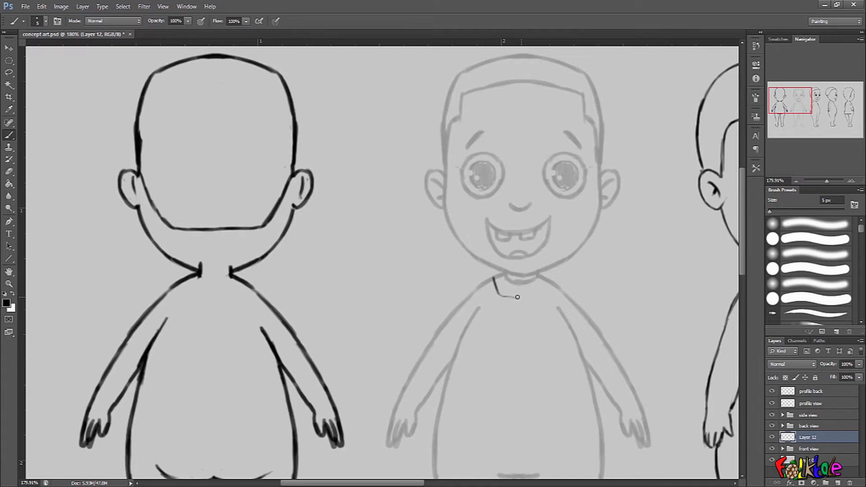
pyautogui.moveTo(506, 299)
pyautogui.mouseDown()
pyautogui.moveTo(534, 298)
pyautogui.moveTo(546, 275)
pyautogui.moveTo(532, 298)
pyautogui.moveTo(506, 301)
pyautogui.moveTo(494, 276)
pyautogui.moveTo(501, 244)
pyautogui.moveTo(554, 223)
pyautogui.moveTo(584, 243)
pyautogui.moveTo(598, 262)
pyautogui.moveTo(572, 235)
pyautogui.moveTo(625, 296)
pyautogui.mouseUp()
pyautogui.hotkey('ctrl', 'z')
pyautogui.moveTo(612, 276)
pyautogui.mouseDown()
pyautogui.moveTo(634, 295)
pyautogui.moveTo(601, 330)
pyautogui.mouseUp()
pyautogui.moveTo(499, 225)
pyautogui.mouseDown()
pyautogui.moveTo(439, 283)
pyautogui.moveTo(435, 291)
pyautogui.moveTo(446, 274)
pyautogui.moveTo(437, 288)
pyautogui.moveTo(454, 313)
pyautogui.moveTo(459, 313)
pyautogui.mouseUp()
pyautogui.moveTo(627, 296); pyautogui.dragTo(610, 260)
pyautogui.hotkey('ctrl', 'alt', 'z')
pyautogui.hotkey('ctrl', 'alt', 'z')
pyautogui.moveTo(657, 296); pyautogui.dragTo(626, 245)
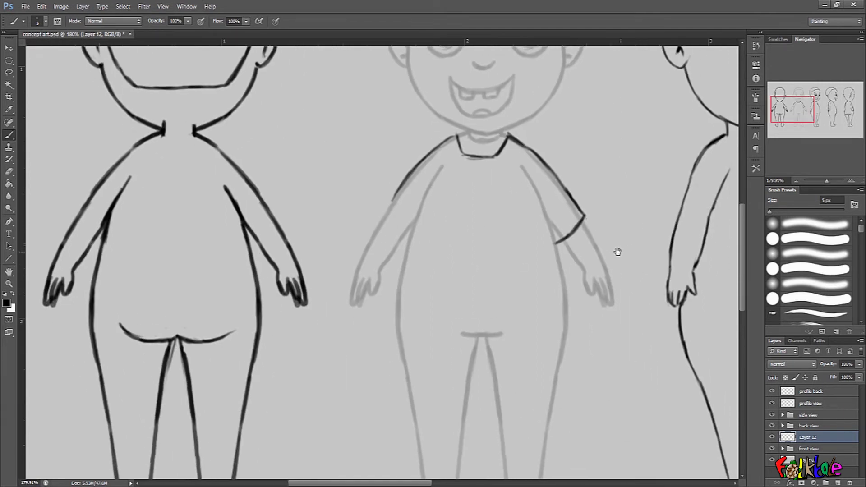
# - Redraw the shirt neckline and refine the right short sleeve outline
pyautogui.hotkey('ctrl', 'alt', 'z')
pyautogui.moveTo(568, 226)
pyautogui.mouseDown()
pyautogui.moveTo(575, 217)
pyautogui.moveTo(555, 238)
pyautogui.mouseUp()
pyautogui.scroll(-2, 590, 228)
pyautogui.scroll(2, 561, 202)
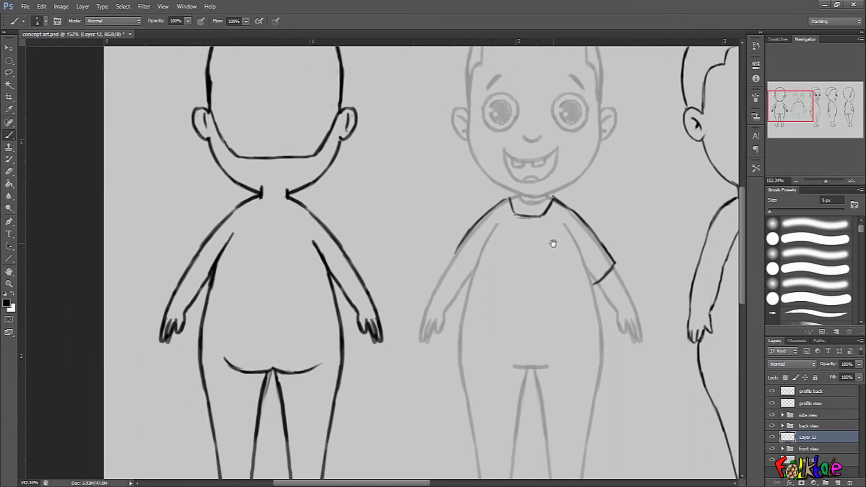
pyautogui.hotkey('ctrl', 'alt', 'z')
pyautogui.moveTo(489, 205)
pyautogui.mouseDown()
pyautogui.moveTo(511, 192)
pyautogui.moveTo(520, 221)
pyautogui.moveTo(555, 220)
pyautogui.moveTo(560, 192)
pyautogui.moveTo(552, 226)
pyautogui.mouseUp()
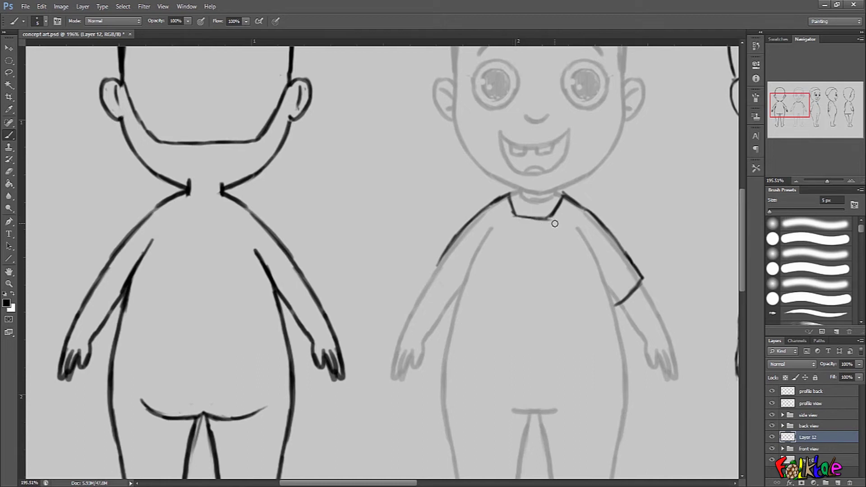
pyautogui.moveTo(689, 297); pyautogui.dragTo(691, 266)
pyautogui.moveTo(643, 289); pyautogui.dragTo(636, 269)
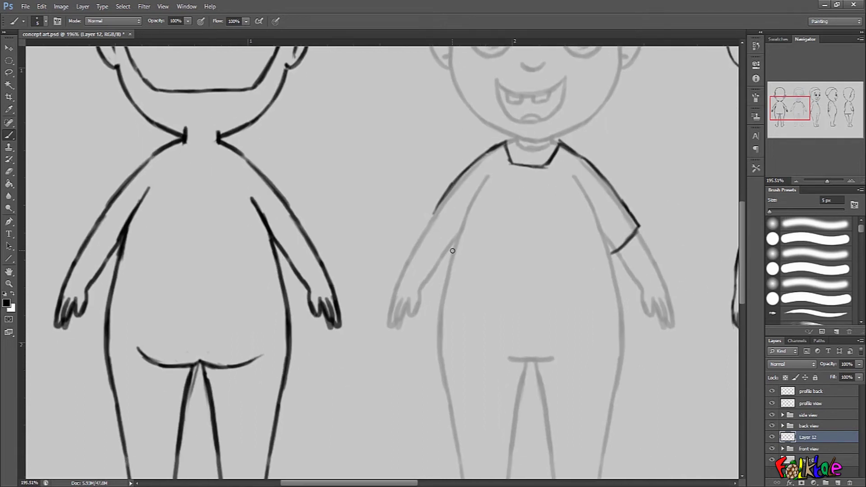
pyautogui.moveTo(622, 284)
pyautogui.mouseDown()
pyautogui.moveTo(623, 236)
pyautogui.moveTo(613, 235)
pyautogui.mouseUp()
pyautogui.moveTo(621, 203); pyautogui.dragTo(606, 225)
# - Draw the loose shirt body down both sides with a hem across the hips
pyautogui.moveTo(497, 109); pyautogui.dragTo(470, 173)
pyautogui.hotkey('ctrl', 'z')
pyautogui.moveTo(499, 105)
pyautogui.mouseDown()
pyautogui.moveTo(464, 191)
pyautogui.moveTo(468, 177)
pyautogui.moveTo(451, 284)
pyautogui.moveTo(508, 294)
pyautogui.moveTo(628, 280)
pyautogui.mouseUp()
pyautogui.moveTo(587, 119); pyautogui.dragTo(628, 280)
pyautogui.hotkey('ctrl', 'z')
pyautogui.moveTo(620, 221); pyautogui.dragTo(624, 281)
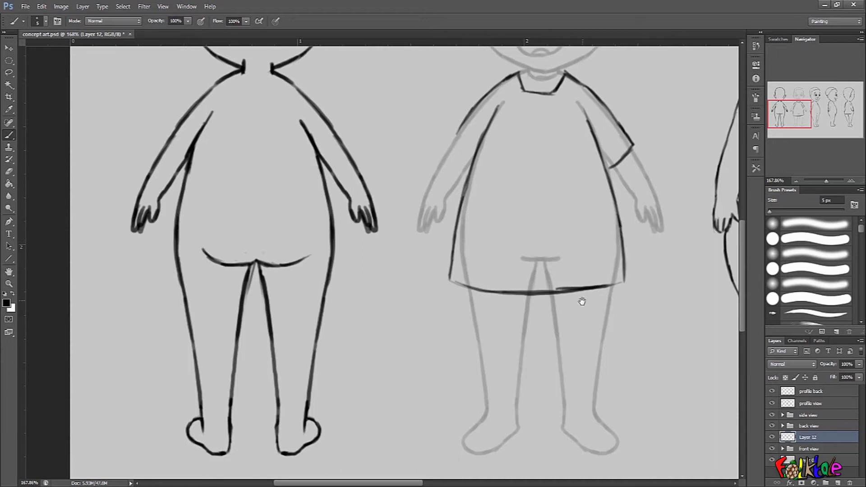
# - Draw the shorts' legs below the shirt hem and tidy the waistline and sleeve edge
pyautogui.moveTo(552, 292); pyautogui.dragTo(551, 255)
pyautogui.moveTo(461, 250); pyautogui.dragTo(480, 367)
pyautogui.moveTo(530, 259); pyautogui.dragTo(521, 367)
pyautogui.moveTo(545, 257); pyautogui.dragTo(560, 372)
pyautogui.moveTo(602, 312)
pyautogui.mouseDown()
pyautogui.moveTo(615, 247)
pyautogui.moveTo(595, 367)
pyautogui.mouseUp()
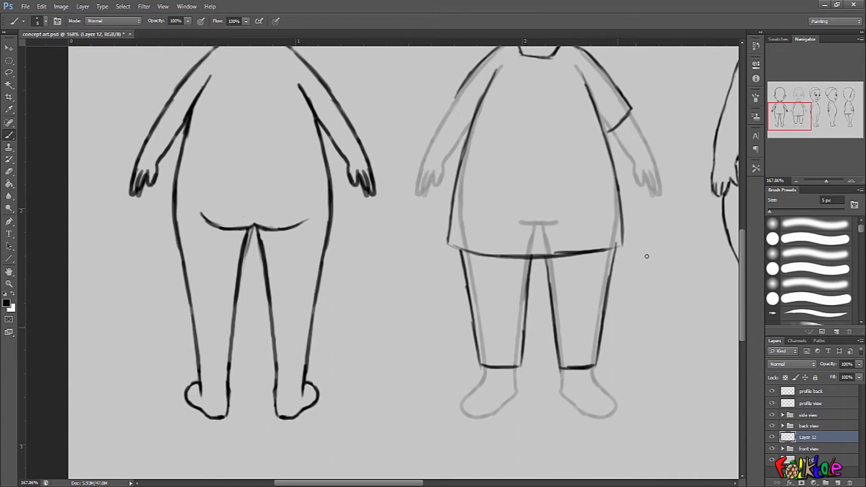
pyautogui.moveTo(640, 248); pyautogui.dragTo(587, 245)
pyautogui.moveTo(651, 214); pyautogui.dragTo(626, 279)
pyautogui.moveTo(497, 217)
pyautogui.mouseDown()
pyautogui.moveTo(675, 193)
pyautogui.moveTo(645, 217)
pyautogui.mouseUp()
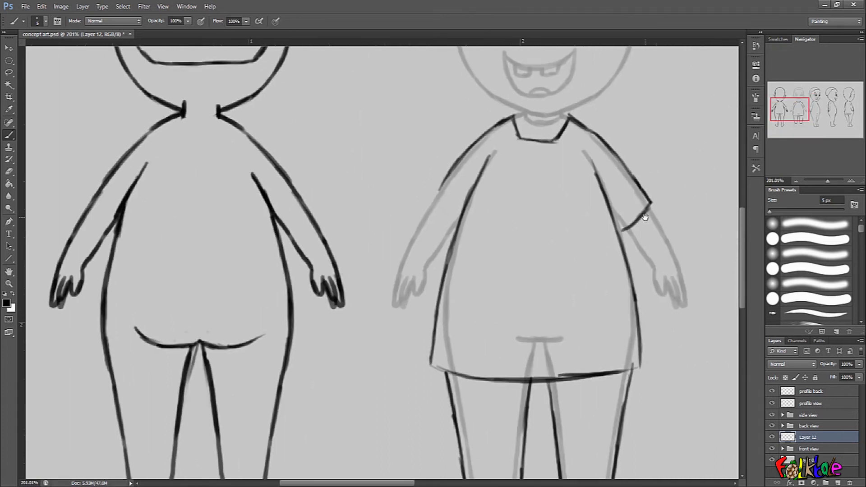
# - Lasso the right sleeve, duplicate it, flip it horizontally and move the copy onto the left shoulder
pyautogui.press('l')
pyautogui.moveTo(582, 116)
pyautogui.mouseDown()
pyautogui.moveTo(581, 143)
pyautogui.moveTo(626, 216)
pyautogui.moveTo(661, 242)
pyautogui.moveTo(577, 113)
pyautogui.mouseUp()
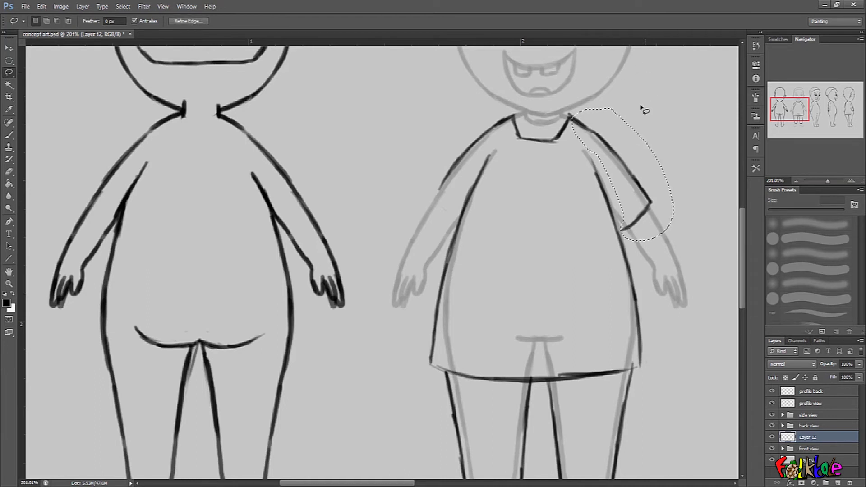
pyautogui.hotkey('ctrl', 'j')
pyautogui.hotkey('ctrl', 't')
pyautogui.rightClick(627, 195)
pyautogui.click(645, 226)
pyautogui.rightClick(637, 207)
pyautogui.click(656, 348)
pyautogui.moveTo(638, 215); pyautogui.dragTo(479, 217)
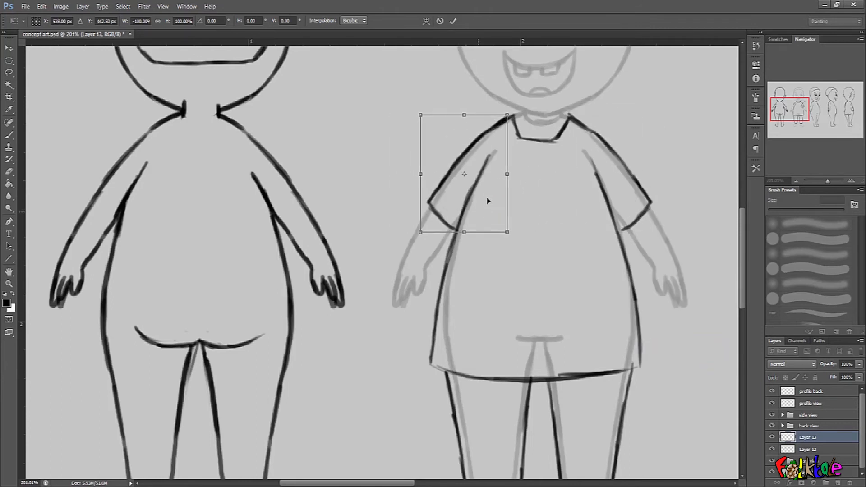
pyautogui.press('Return')
# - Merge the mirrored sleeve layer into the shirt layer
pyautogui.press('l')
pyautogui.click(827, 448)
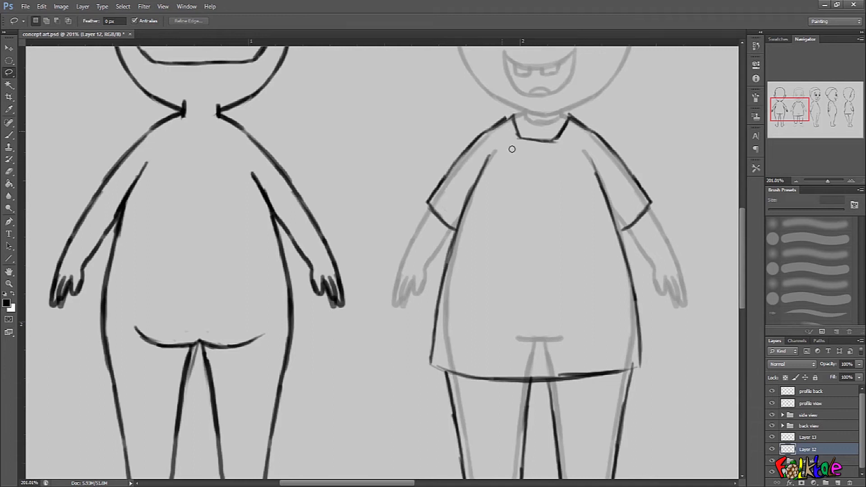
pyautogui.click(826, 438)
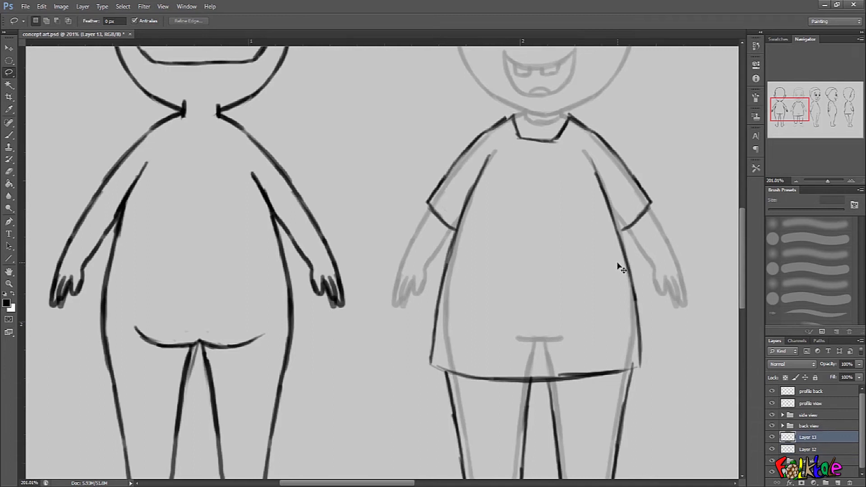
pyautogui.hotkey('ctrl', 'e')
# - Touch up the shirt hem and lower side lines with the brush
pyautogui.press('b')
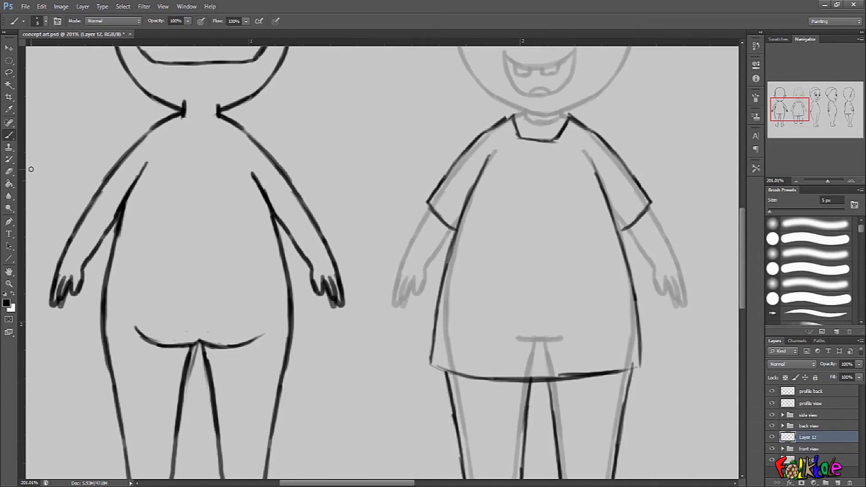
pyautogui.moveTo(633, 259)
pyautogui.mouseDown()
pyautogui.moveTo(624, 218)
pyautogui.moveTo(644, 245)
pyautogui.moveTo(646, 269)
pyautogui.mouseUp()
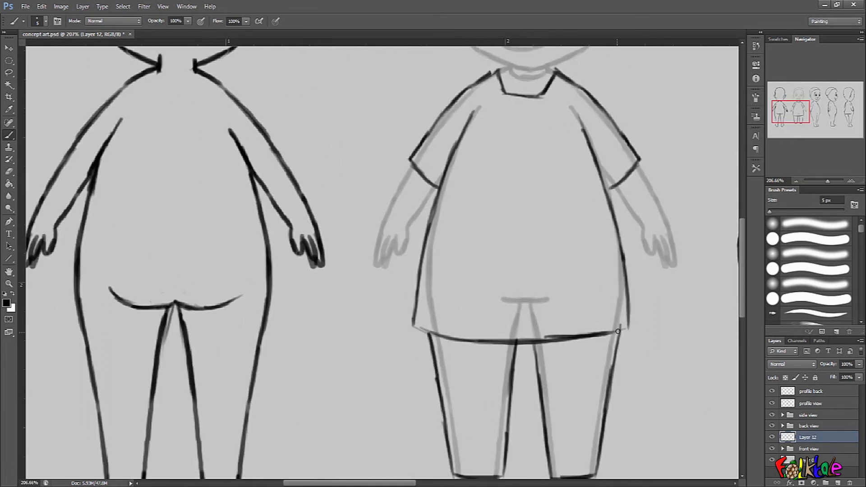
pyautogui.moveTo(415, 325); pyautogui.dragTo(454, 335)
pyautogui.moveTo(600, 309); pyautogui.dragTo(587, 311)
pyautogui.moveTo(613, 317); pyautogui.dragTo(614, 273)
# - Sketch a boxy cap outline on top of the front view head
pyautogui.moveTo(589, 121); pyautogui.dragTo(599, 122)
pyautogui.moveTo(619, 65); pyautogui.dragTo(588, 392)
pyautogui.moveTo(398, 230)
pyautogui.mouseDown()
pyautogui.moveTo(549, 215)
pyautogui.moveTo(598, 228)
pyautogui.moveTo(483, 215)
pyautogui.moveTo(394, 230)
pyautogui.moveTo(403, 161)
pyautogui.moveTo(478, 142)
pyautogui.mouseUp()
pyautogui.moveTo(425, 156); pyautogui.dragTo(509, 144)
pyautogui.moveTo(455, 144)
pyautogui.mouseDown()
pyautogui.moveTo(554, 142)
pyautogui.moveTo(600, 154)
pyautogui.moveTo(602, 220)
pyautogui.mouseUp()
pyautogui.hotkey('ctrl', 'z')
pyautogui.moveTo(600, 155); pyautogui.dragTo(599, 228)
pyautogui.moveTo(401, 166)
pyautogui.mouseDown()
pyautogui.moveTo(394, 236)
pyautogui.moveTo(401, 162)
pyautogui.moveTo(511, 138)
pyautogui.moveTo(458, 141)
pyautogui.moveTo(594, 149)
pyautogui.mouseUp()
pyautogui.moveTo(593, 150); pyautogui.dragTo(597, 221)
pyautogui.moveTo(652, 219); pyautogui.dragTo(629, 238)
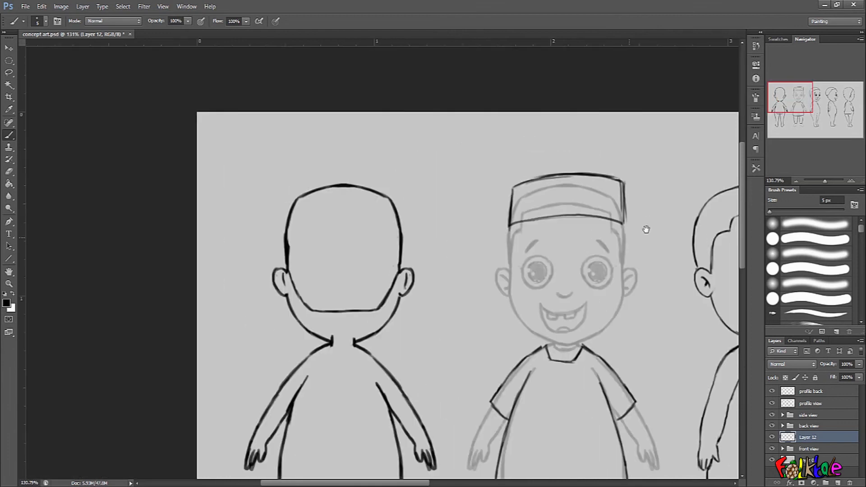
pyautogui.keyDown('ctrl'); pyautogui.moveTo(640, 203); pyautogui.dragTo(651, 202); pyautogui.keyUp('ctrl')
pyautogui.moveTo(619, 177)
pyautogui.mouseDown()
pyautogui.moveTo(618, 228)
pyautogui.moveTo(617, 221)
pyautogui.mouseUp()
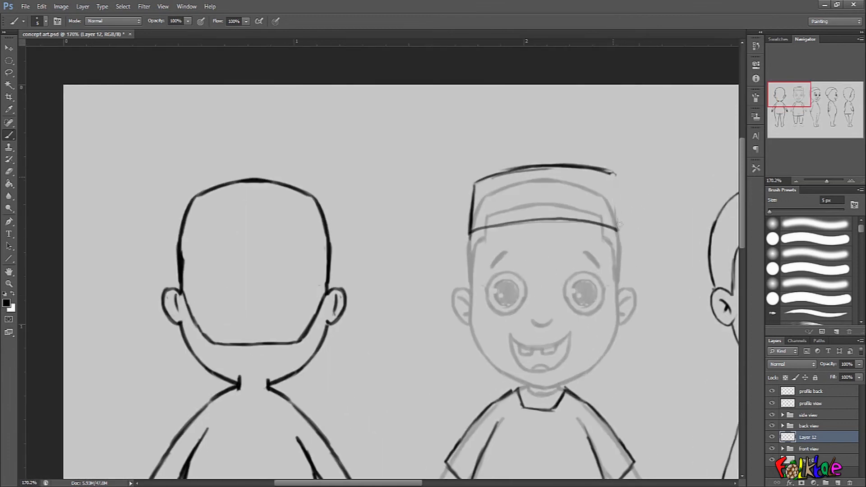
pyautogui.moveTo(611, 174); pyautogui.dragTo(618, 232)
# - Refine both sleeves and the shirt's side lines with extra strokes
pyautogui.moveTo(640, 267); pyautogui.dragTo(621, 271)
pyautogui.moveTo(631, 329)
pyautogui.mouseDown()
pyautogui.moveTo(611, 269)
pyautogui.moveTo(596, 258)
pyautogui.moveTo(599, 269)
pyautogui.mouseUp()
pyautogui.keyDown('ctrl'); pyautogui.moveTo(613, 308); pyautogui.dragTo(618, 307); pyautogui.keyUp('ctrl')
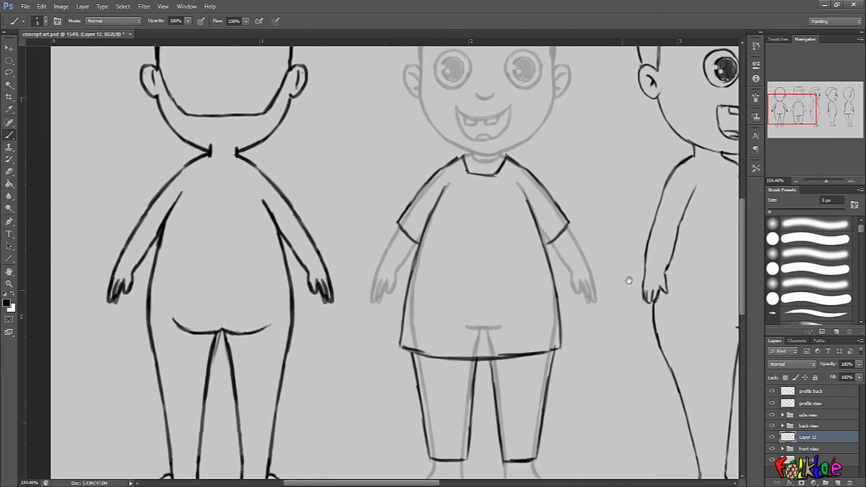
pyautogui.keyDown('ctrl'); pyautogui.moveTo(585, 247); pyautogui.dragTo(597, 238); pyautogui.keyUp('ctrl')
pyautogui.moveTo(581, 182); pyautogui.dragTo(597, 259)
pyautogui.moveTo(576, 294); pyautogui.dragTo(617, 224)
pyautogui.moveTo(615, 280); pyautogui.dragTo(612, 277)
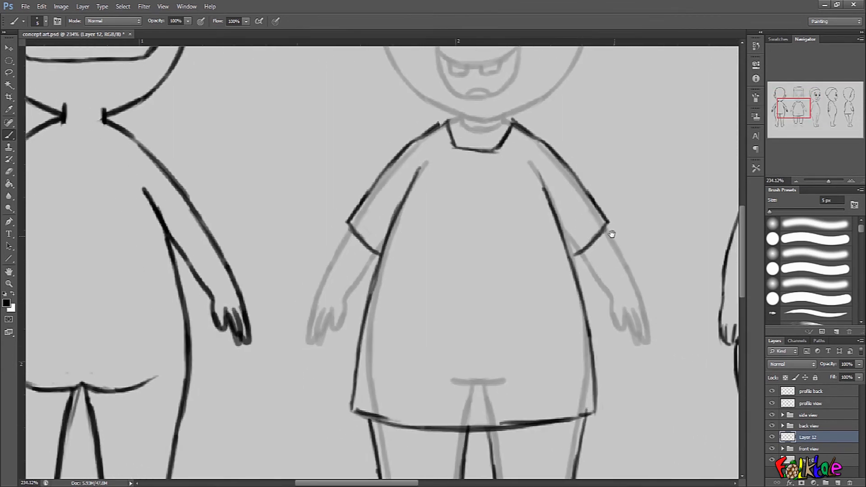
pyautogui.keyDown('ctrl'); pyautogui.moveTo(493, 163); pyautogui.dragTo(504, 162); pyautogui.keyUp('ctrl')
pyautogui.keyDown('ctrl'); pyautogui.moveTo(448, 131); pyautogui.dragTo(441, 129); pyautogui.keyUp('ctrl')
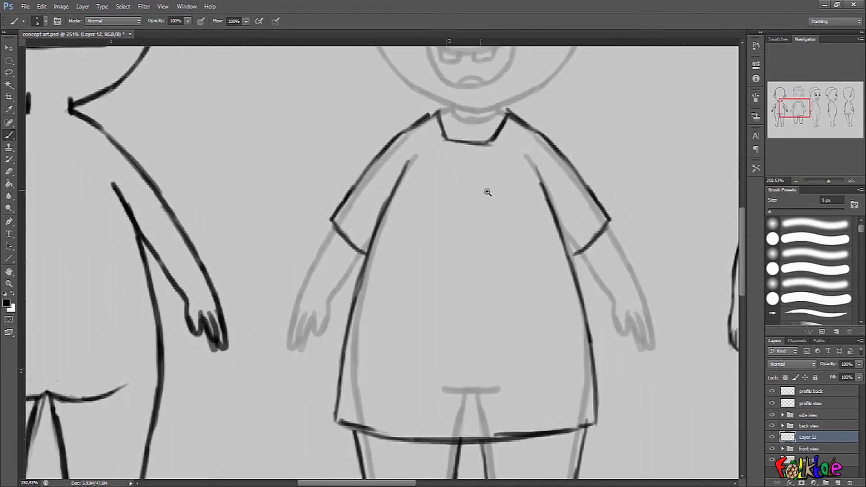
pyautogui.keyDown('ctrl'); pyautogui.moveTo(473, 187); pyautogui.dragTo(467, 212); pyautogui.keyUp('ctrl')
pyautogui.moveTo(571, 220); pyautogui.dragTo(591, 277)
pyautogui.scroll(3, 563, 272)
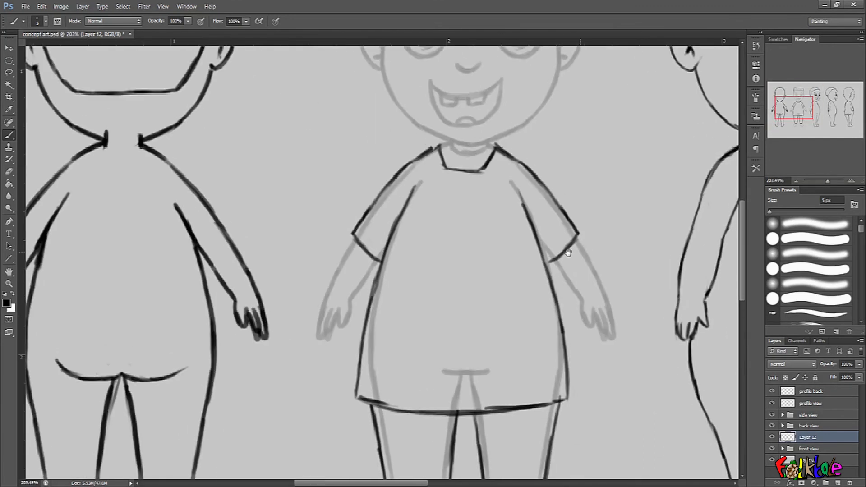
pyautogui.keyDown('ctrl'); pyautogui.moveTo(564, 256); pyautogui.dragTo(547, 258); pyautogui.keyUp('ctrl')
pyautogui.moveTo(587, 172); pyautogui.dragTo(574, 315)
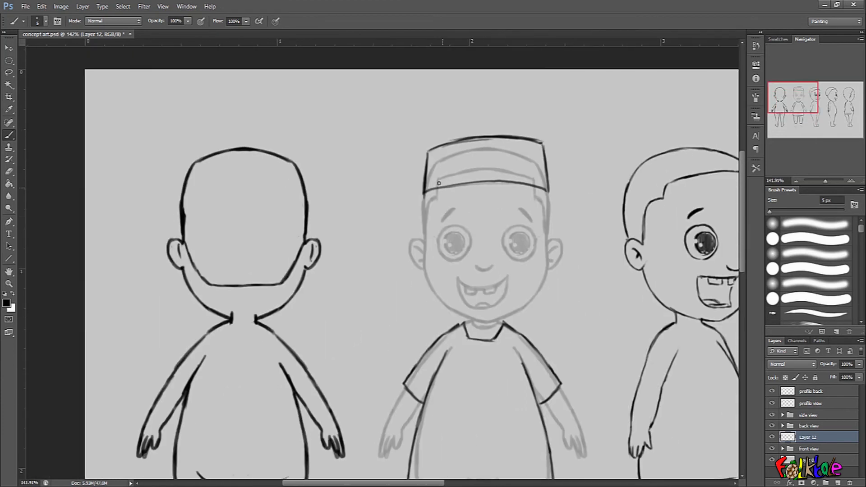
# - Remove the boxy cap sketch from the head and step back through recent strokes
pyautogui.moveTo(423, 184)
pyautogui.mouseDown()
pyautogui.moveTo(427, 163)
pyautogui.moveTo(439, 190)
pyautogui.moveTo(440, 132)
pyautogui.moveTo(449, 192)
pyautogui.moveTo(467, 129)
pyautogui.moveTo(480, 190)
pyautogui.moveTo(480, 148)
pyautogui.moveTo(488, 157)
pyautogui.moveTo(491, 132)
pyautogui.moveTo(487, 163)
pyautogui.moveTo(501, 191)
pyautogui.moveTo(501, 120)
pyautogui.moveTo(519, 184)
pyautogui.moveTo(528, 138)
pyautogui.moveTo(545, 197)
pyautogui.moveTo(521, 139)
pyautogui.mouseUp()
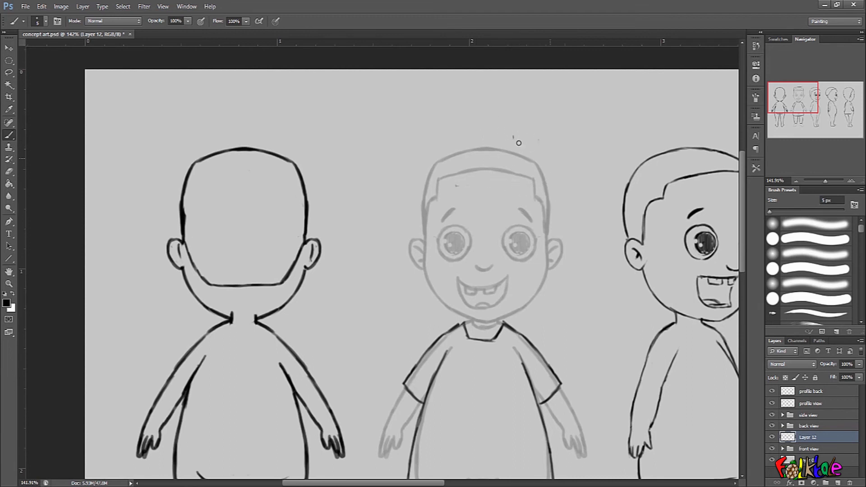
pyautogui.hotkey('ctrl', 'z')
pyautogui.scroll(2, 456, 175)
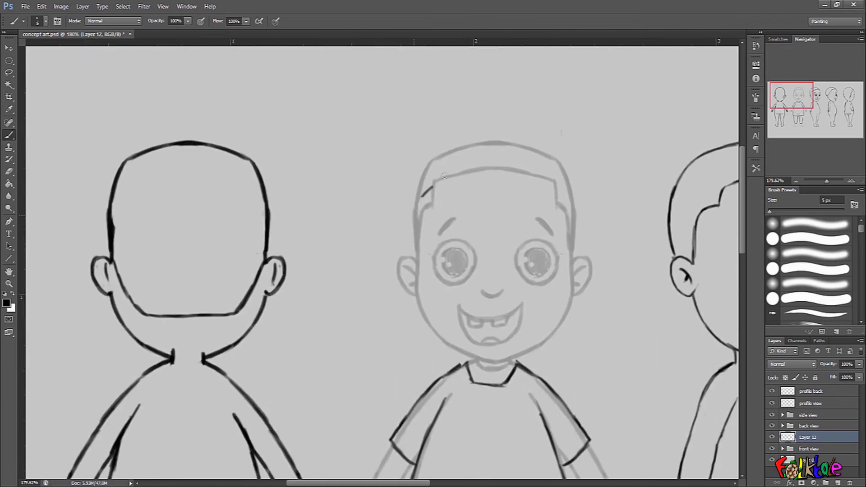
pyautogui.moveTo(422, 194)
pyautogui.mouseDown()
pyautogui.moveTo(443, 175)
pyautogui.moveTo(496, 161)
pyautogui.mouseUp()
pyautogui.hotkey('ctrl', 'alt', 'z')
pyautogui.hotkey('ctrl', 'alt', 'z')
# - Draw a curved cap brim across the forehead of the front view with several brush strokes
pyautogui.moveTo(415, 197)
pyautogui.mouseDown()
pyautogui.moveTo(451, 176)
pyautogui.moveTo(503, 167)
pyautogui.moveTo(481, 170)
pyautogui.moveTo(548, 178)
pyautogui.moveTo(574, 199)
pyautogui.mouseUp()
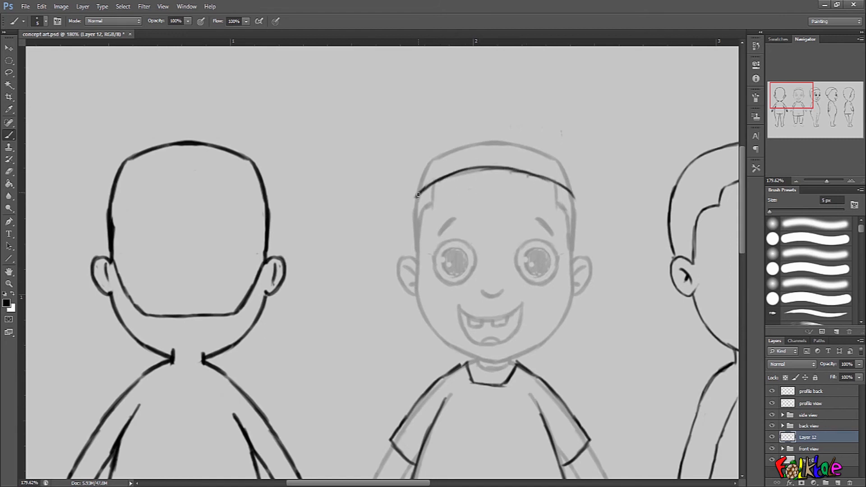
pyautogui.moveTo(415, 199)
pyautogui.mouseDown()
pyautogui.moveTo(422, 161)
pyautogui.moveTo(447, 146)
pyautogui.moveTo(496, 139)
pyautogui.moveTo(531, 141)
pyautogui.moveTo(555, 155)
pyautogui.moveTo(574, 200)
pyautogui.mouseUp()
pyautogui.moveTo(414, 183)
pyautogui.mouseDown()
pyautogui.moveTo(414, 212)
pyautogui.moveTo(415, 180)
pyautogui.moveTo(412, 194)
pyautogui.moveTo(425, 190)
pyautogui.moveTo(417, 146)
pyautogui.mouseUp()
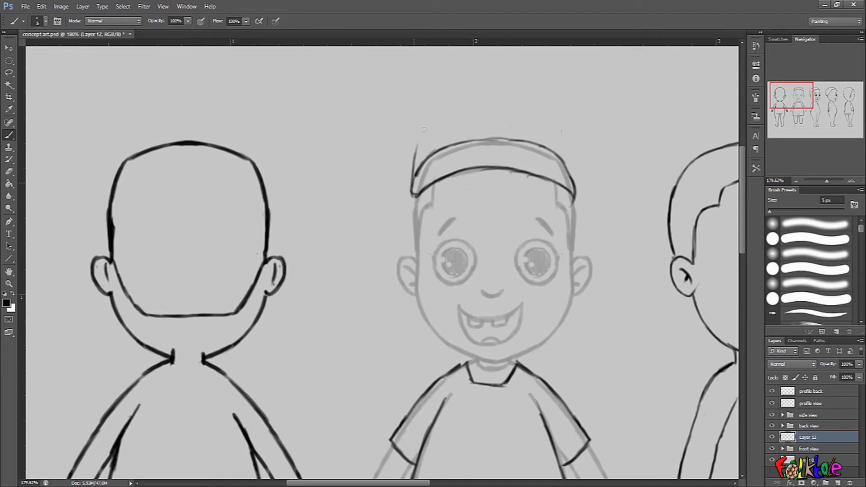
pyautogui.moveTo(412, 187); pyautogui.dragTo(439, 121)
pyautogui.moveTo(417, 162)
pyautogui.mouseDown()
pyautogui.moveTo(444, 118)
pyautogui.moveTo(435, 131)
pyautogui.mouseUp()
pyautogui.moveTo(415, 177)
pyautogui.mouseDown()
pyautogui.moveTo(435, 137)
pyautogui.moveTo(475, 113)
pyautogui.moveTo(473, 120)
pyautogui.moveTo(498, 104)
pyautogui.moveTo(524, 104)
pyautogui.moveTo(572, 143)
pyautogui.moveTo(584, 192)
pyautogui.mouseUp()
# - Sketch the cap's rounded crown, back edge and panel lines over the front view head
pyautogui.moveTo(576, 162)
pyautogui.mouseDown()
pyautogui.moveTo(585, 215)
pyautogui.moveTo(574, 216)
pyautogui.moveTo(583, 219)
pyautogui.moveTo(578, 256)
pyautogui.mouseUp()
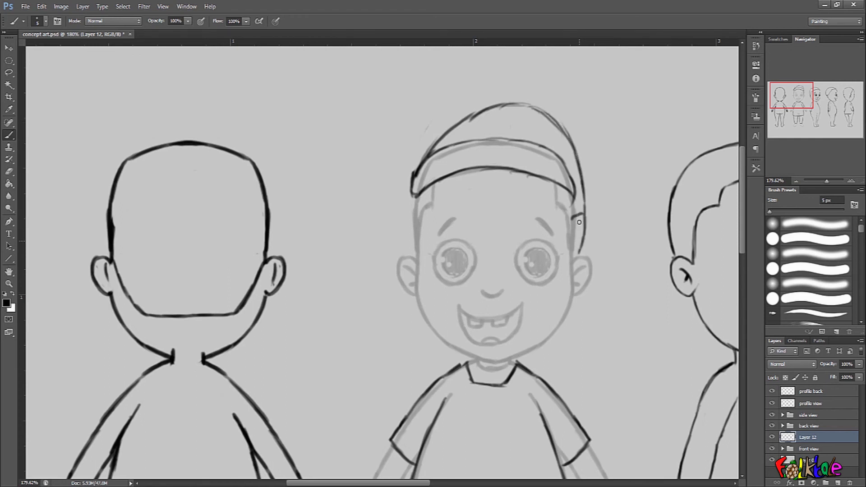
pyautogui.moveTo(573, 217)
pyautogui.mouseDown()
pyautogui.moveTo(587, 203)
pyautogui.moveTo(578, 255)
pyautogui.mouseUp()
pyautogui.moveTo(578, 258)
pyautogui.mouseDown()
pyautogui.moveTo(577, 311)
pyautogui.moveTo(585, 298)
pyautogui.moveTo(577, 256)
pyautogui.moveTo(577, 309)
pyautogui.mouseUp()
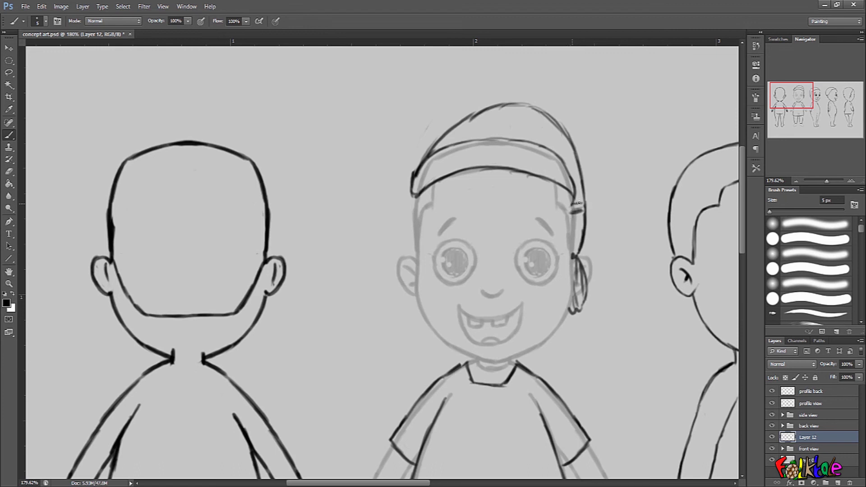
pyautogui.moveTo(568, 151)
pyautogui.mouseDown()
pyautogui.moveTo(562, 159)
pyautogui.moveTo(518, 113)
pyautogui.moveTo(530, 102)
pyautogui.mouseUp()
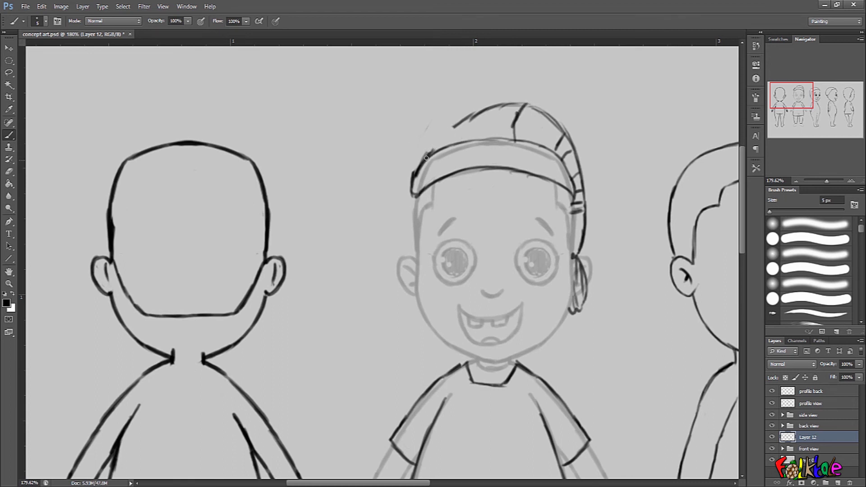
pyautogui.moveTo(428, 154); pyautogui.dragTo(459, 125)
pyautogui.moveTo(525, 105)
pyautogui.mouseDown()
pyautogui.moveTo(514, 129)
pyautogui.moveTo(547, 140)
pyautogui.mouseUp()
pyautogui.moveTo(477, 118); pyautogui.dragTo(479, 137)
pyautogui.moveTo(458, 133); pyautogui.dragTo(460, 136)
# - Pull several horizontal guides across the whole turnaround to mark matching heights of head, body and legs
pyautogui.scroll(-3, 636, 285)
pyautogui.moveTo(621, 315); pyautogui.dragTo(620, 310)
pyautogui.scroll(-3, 616, 323)
pyautogui.moveTo(634, 343); pyautogui.dragTo(582, 268)
pyautogui.scroll(-2, 581, 333)
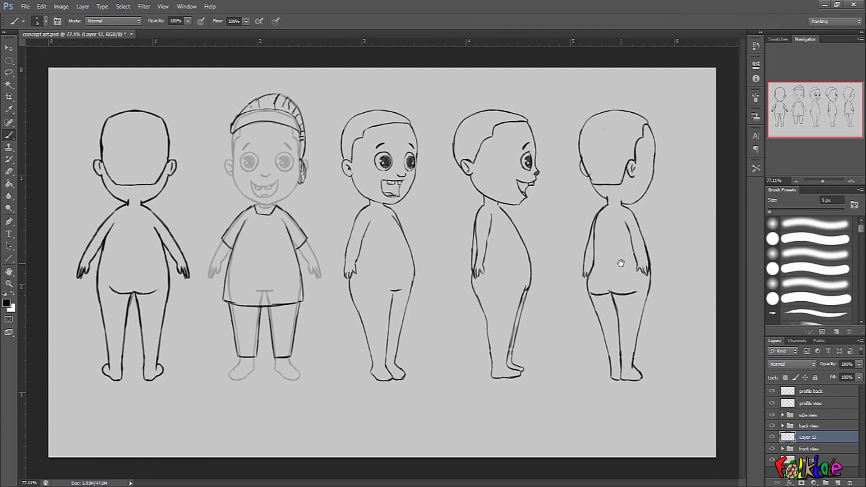
pyautogui.scroll(3, 402, 241)
pyautogui.moveTo(419, 241); pyautogui.dragTo(524, 240)
pyautogui.scroll(-1, 472, 219)
pyautogui.moveTo(437, 150); pyautogui.dragTo(444, 133)
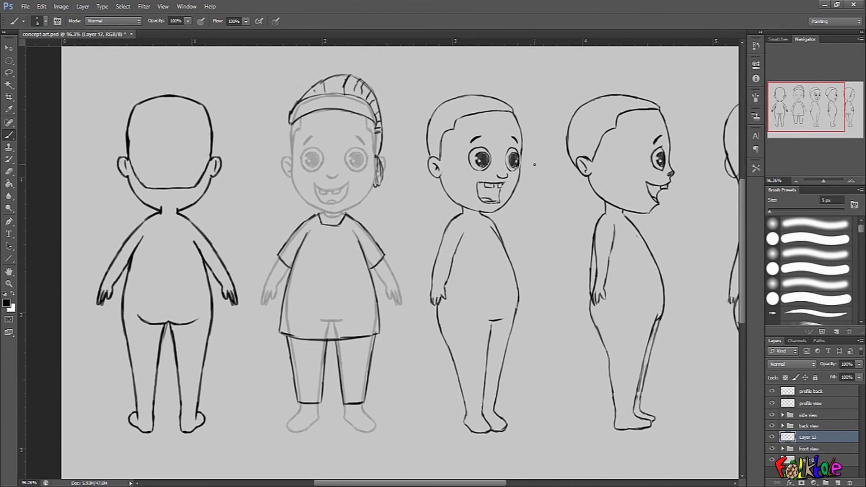
pyautogui.moveTo(518, 44); pyautogui.dragTo(522, 74)
pyautogui.moveTo(532, 44); pyautogui.dragTo(557, 225)
pyautogui.moveTo(562, 44); pyautogui.dragTo(566, 339)
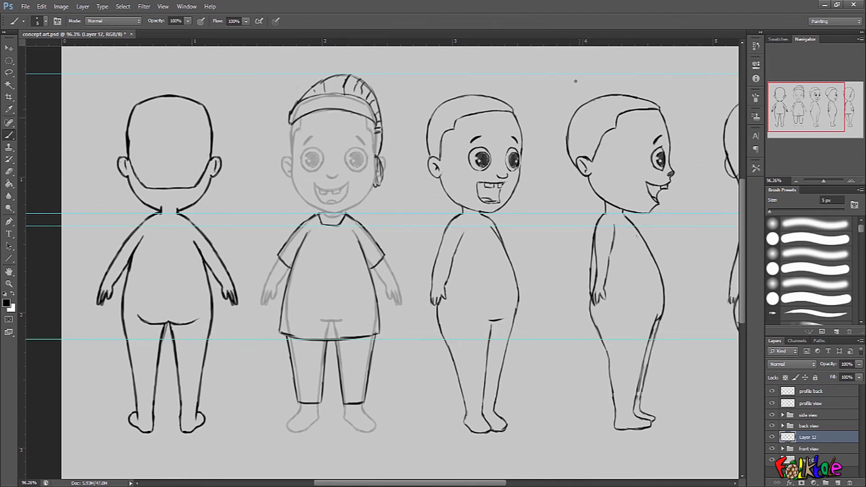
pyautogui.moveTo(568, 45); pyautogui.dragTo(576, 270)
pyautogui.moveTo(562, 47); pyautogui.dragTo(570, 404)
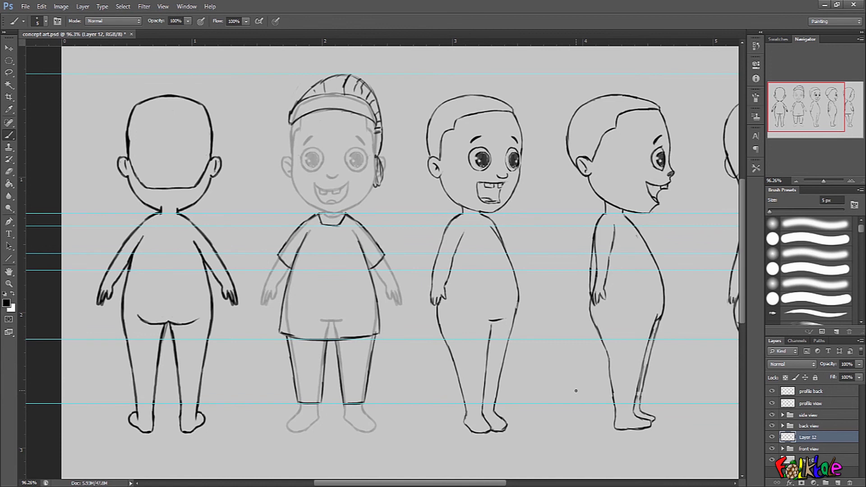